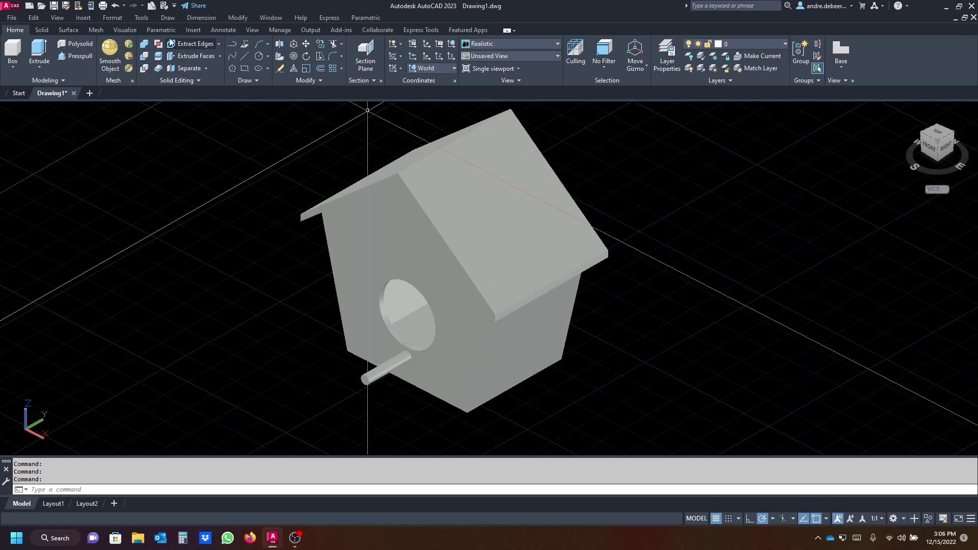
# Create a new drawing and draw a five-sided polygon inscribed in a circle of radius 20, with one corner pointing straight up
pyautogui.click(88, 92)
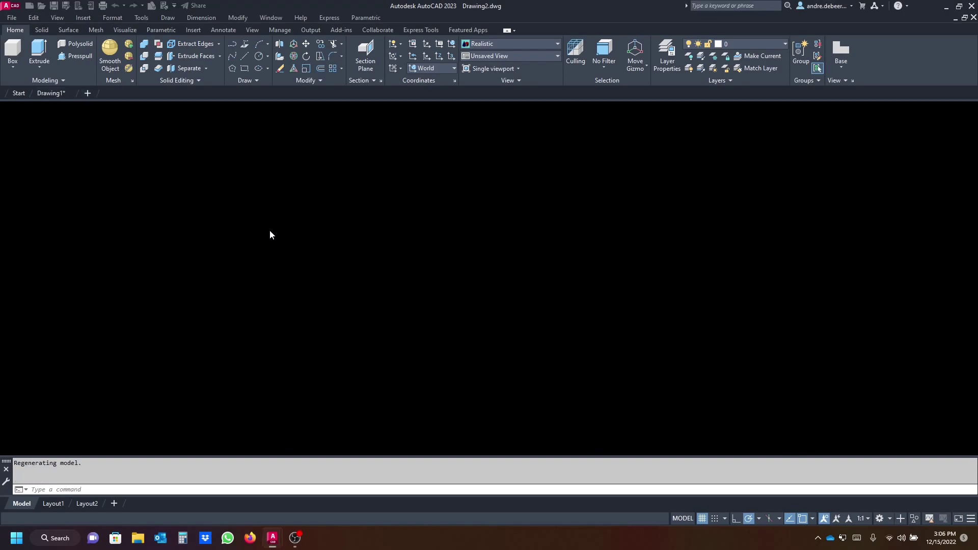
pyautogui.click(230, 67)
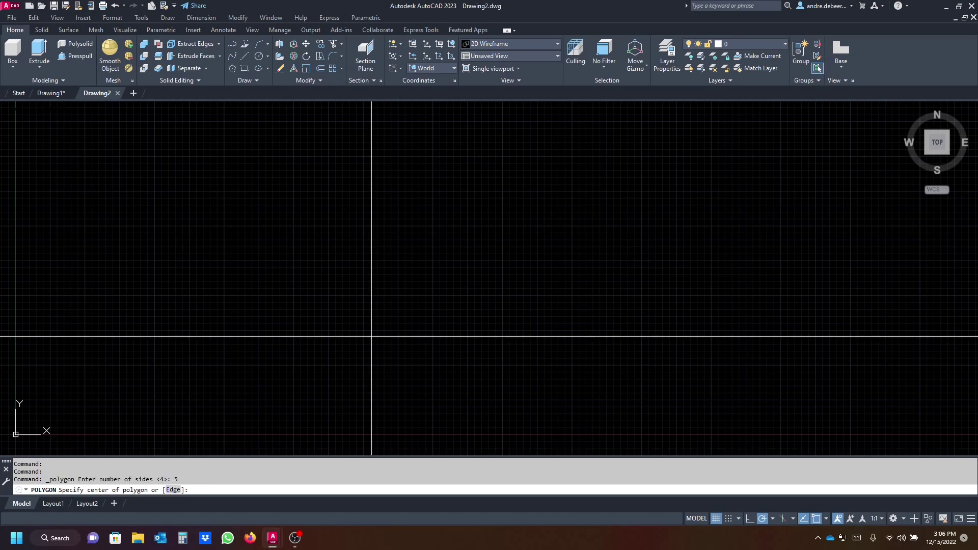
pyautogui.click(455, 209)
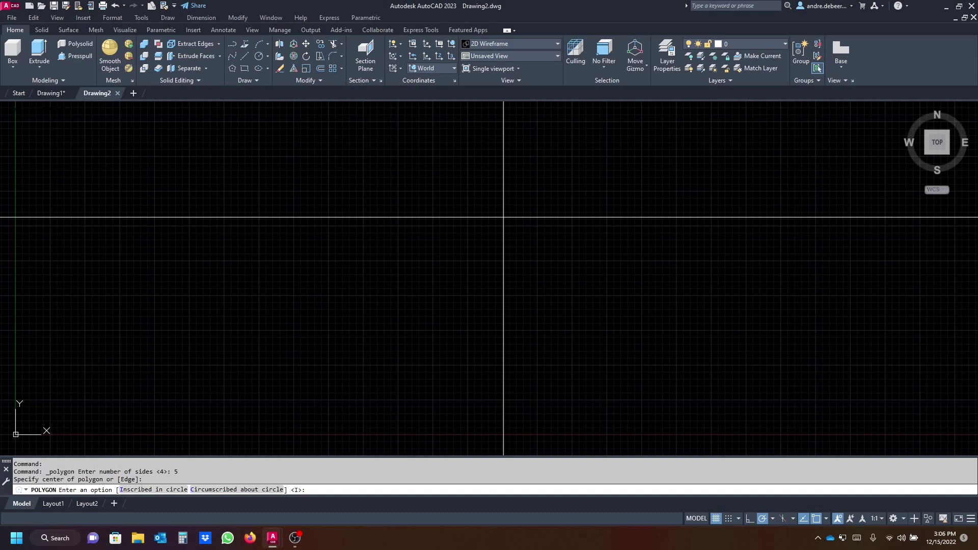
pyautogui.press('Return')
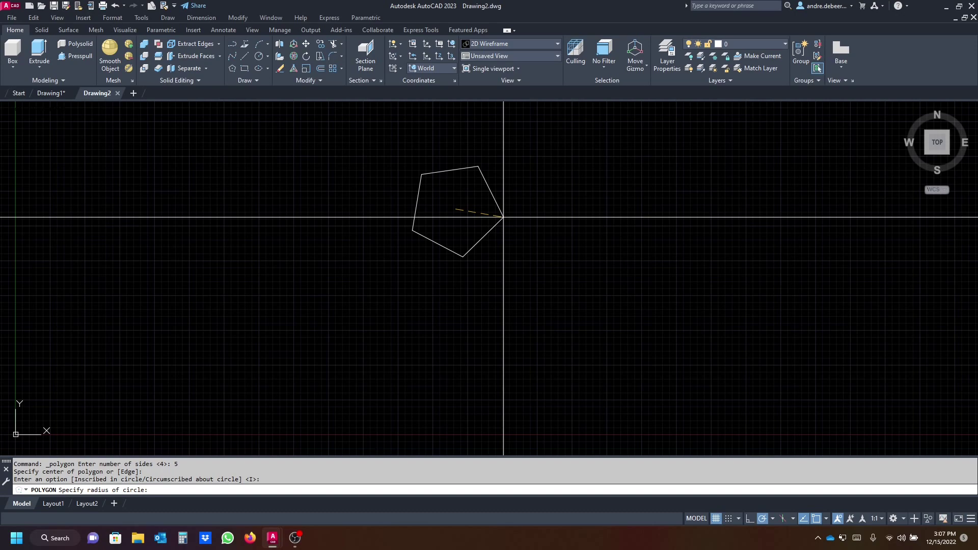
pyautogui.scroll(-2, 455, 145)
pyautogui.moveTo(454, 138); pyautogui.dragTo(453, 269, button='middle')
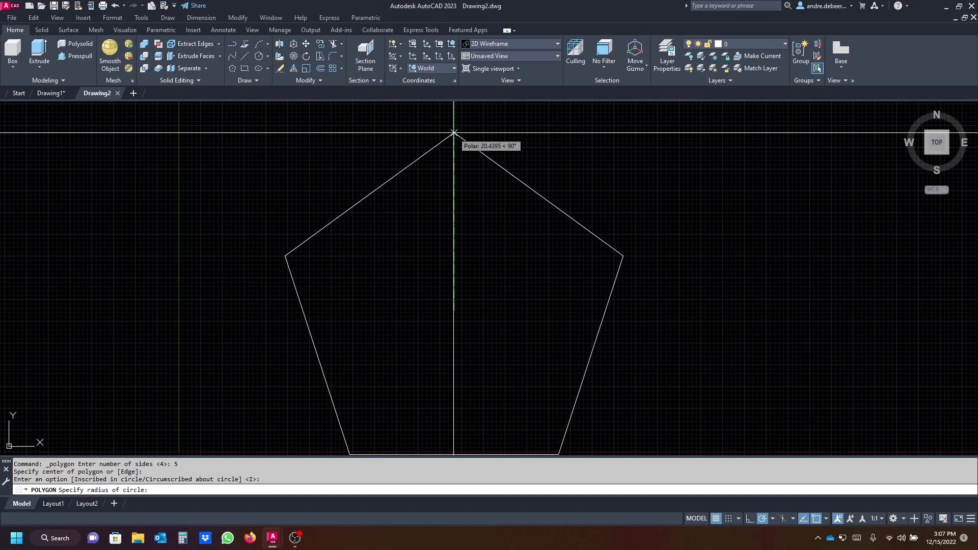
pyautogui.press('Return')
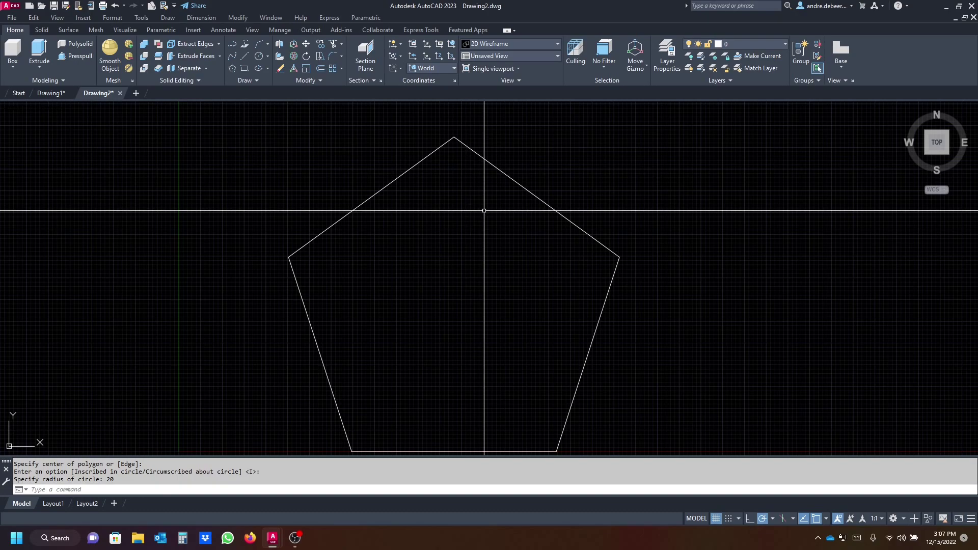
pyautogui.moveTo(479, 196); pyautogui.dragTo(441, 216, button='middle')
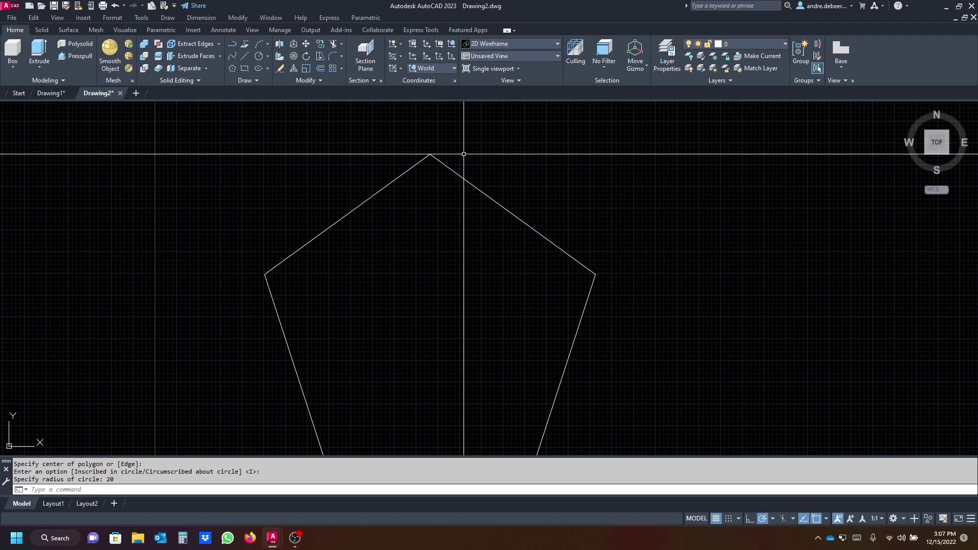
pyautogui.moveTo(529, 293); pyautogui.dragTo(530, 246, button='middle')
pyautogui.click(627, 243)
pyautogui.click(574, 194)
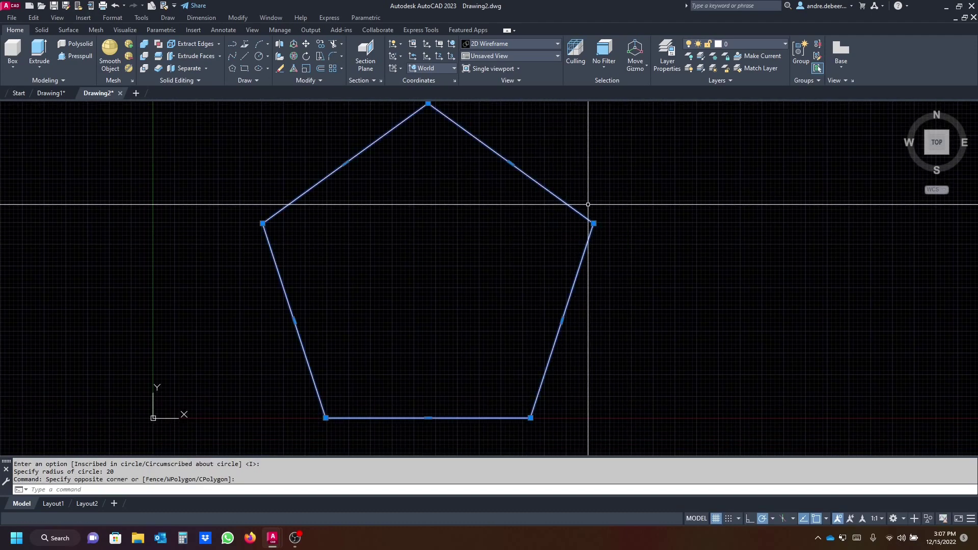
pyautogui.press('Escape')
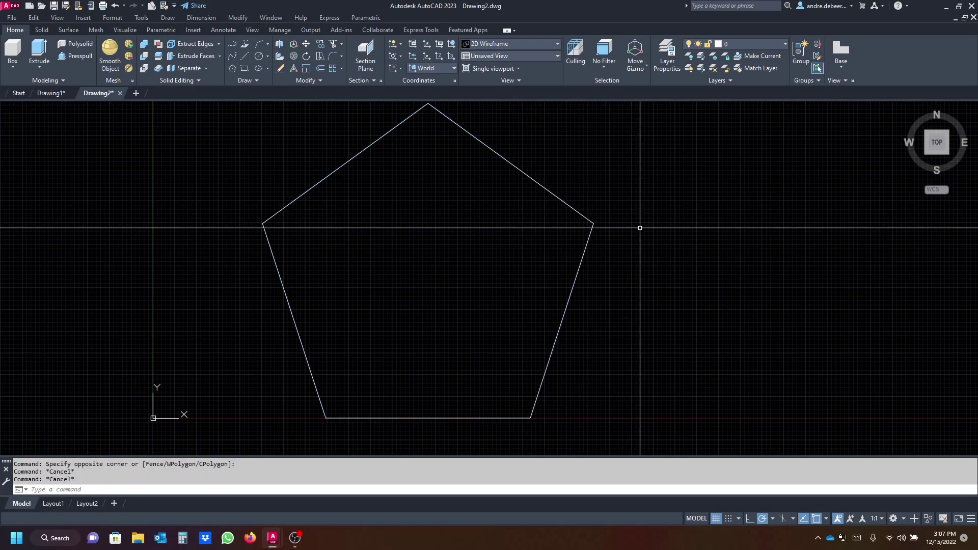
# Examine the finished birdhouse in Drawing1 from several angles, focusing on its front profile, and return to Drawing2
pyautogui.click(60, 95)
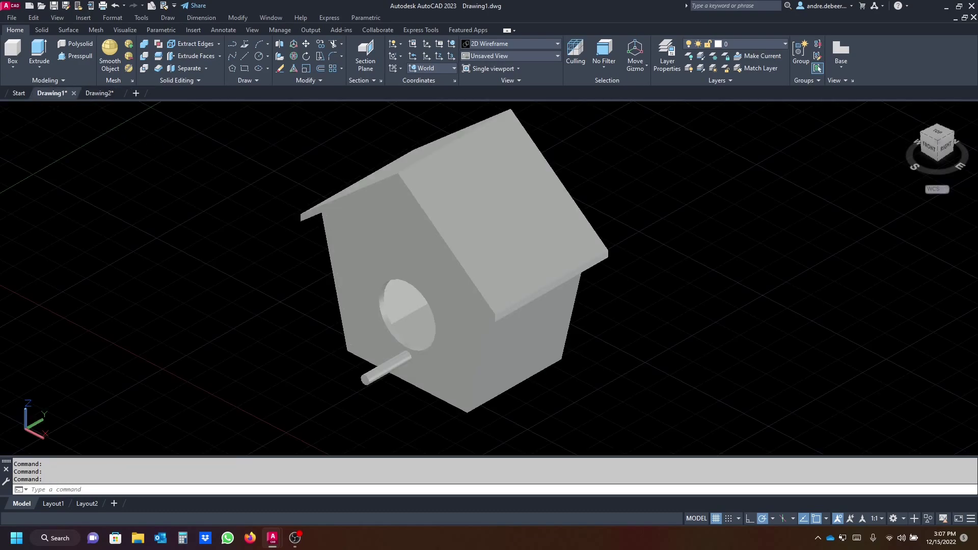
pyautogui.moveTo(274, 252)
pyautogui.keyDown('shift'); pyautogui.mouseDown(button='middle')
pyautogui.moveTo(388, 232)
pyautogui.moveTo(341, 236)
pyautogui.moveTo(344, 201)
pyautogui.mouseUp(button='middle'); pyautogui.keyUp('shift')
pyautogui.keyDown('shift'); pyautogui.moveTo(235, 152); pyautogui.dragTo(104, 103, button='middle'); pyautogui.keyUp('shift')
pyautogui.keyDown('shift'); pyautogui.moveTo(253, 195); pyautogui.dragTo(181, 265, button='middle'); pyautogui.keyUp('shift')
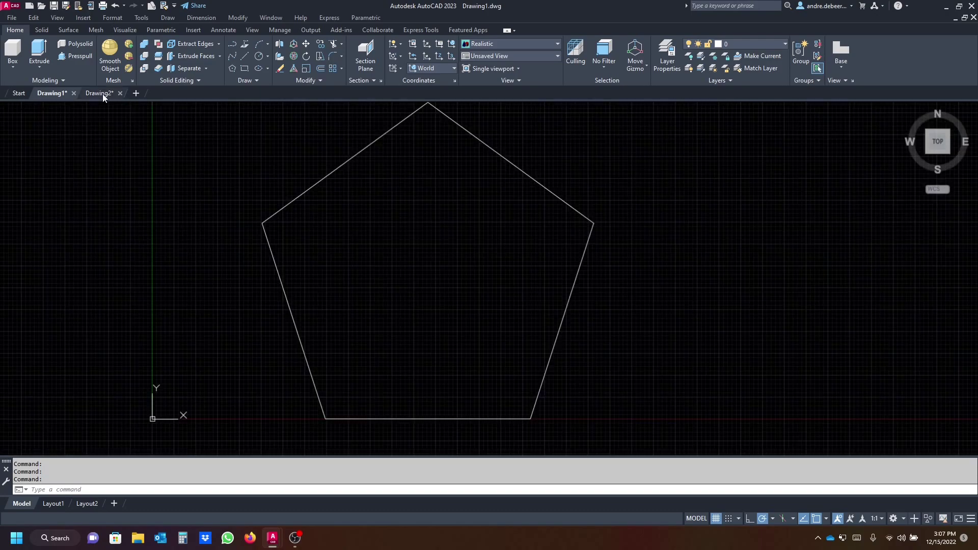
pyautogui.click(99, 93)
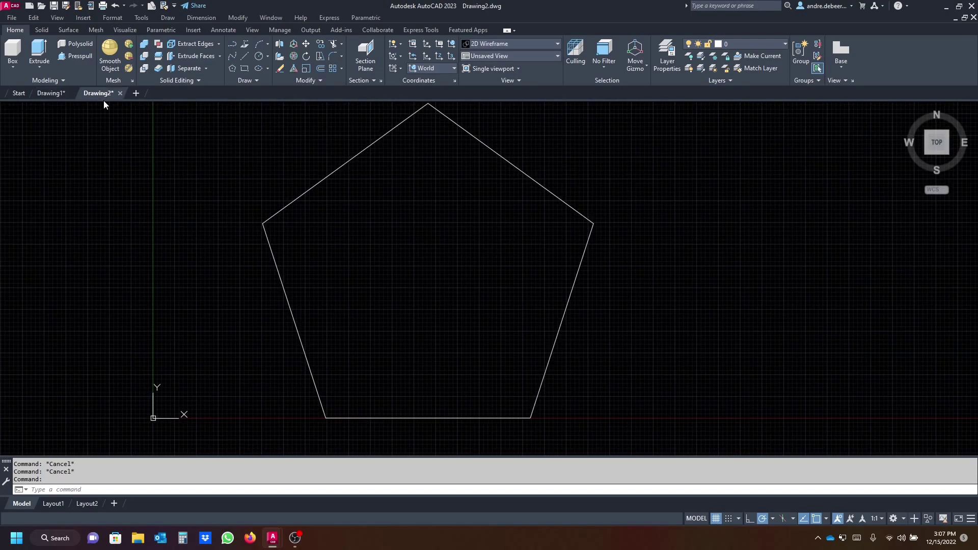
pyautogui.click(622, 225)
pyautogui.click(590, 192)
pyautogui.press('Escape')
# Stretch the pentagon's right corner 1.5 units horizontally inward
pyautogui.click(624, 255)
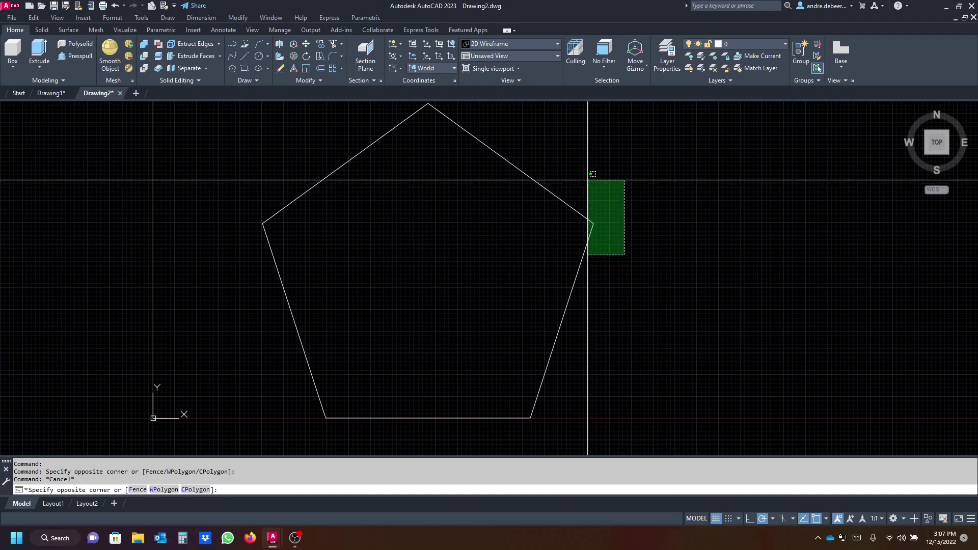
pyautogui.click(592, 182)
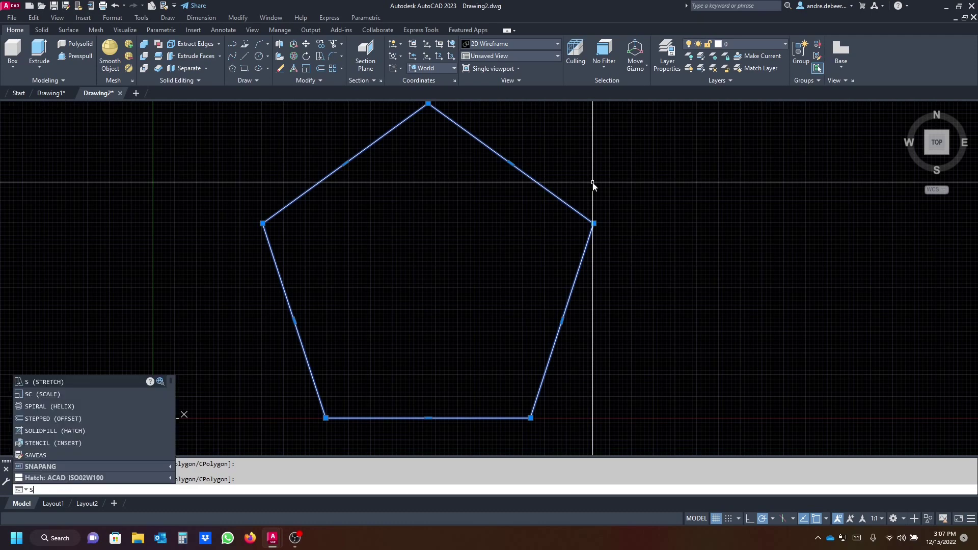
pyautogui.write('s')
pyautogui.press('Return')
pyautogui.click(664, 194)
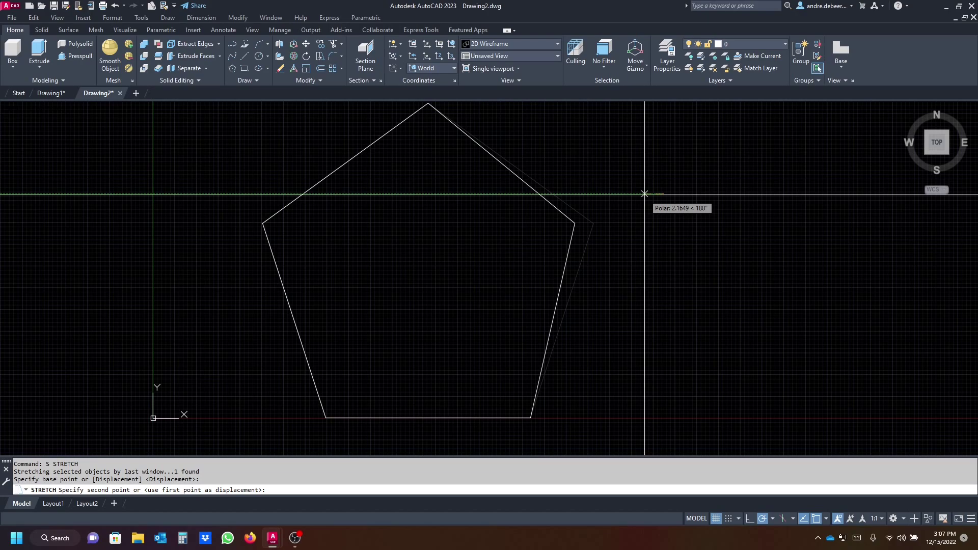
pyautogui.write('1.5')
pyautogui.press('Return')
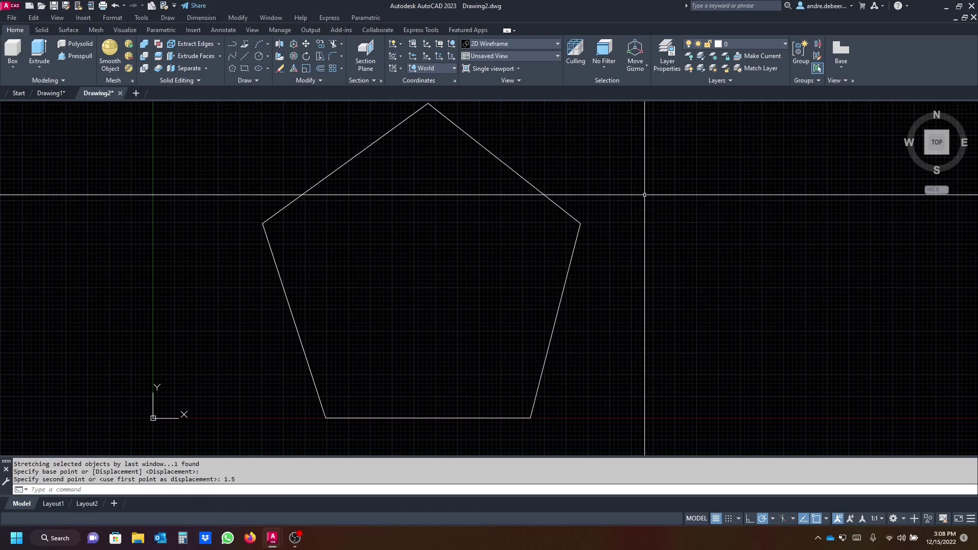
# Stretch the pentagon's left corner 1.5 units horizontally inward to match the other side
pyautogui.click(271, 295)
pyautogui.click(240, 197)
pyautogui.write('s')
pyautogui.press('Return')
pyautogui.click(237, 203)
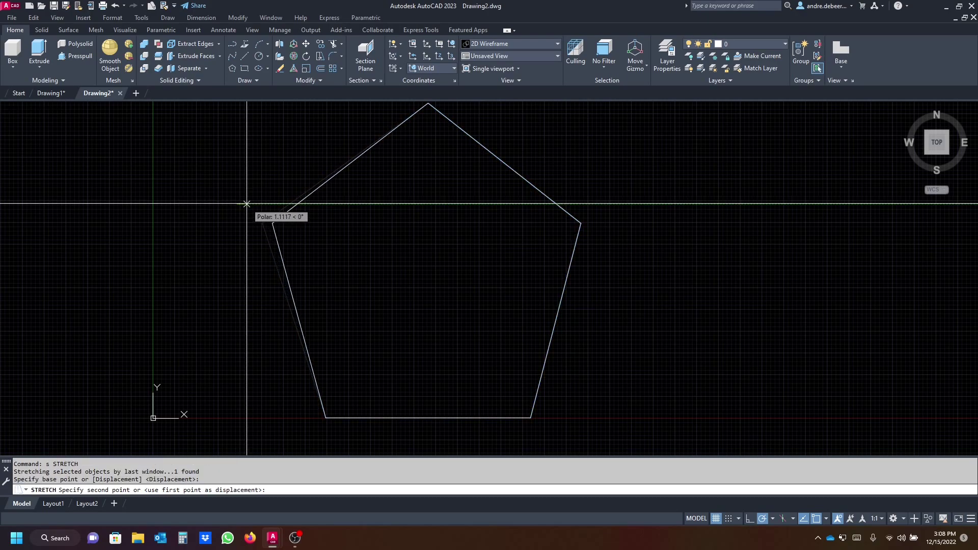
pyautogui.write('1.5')
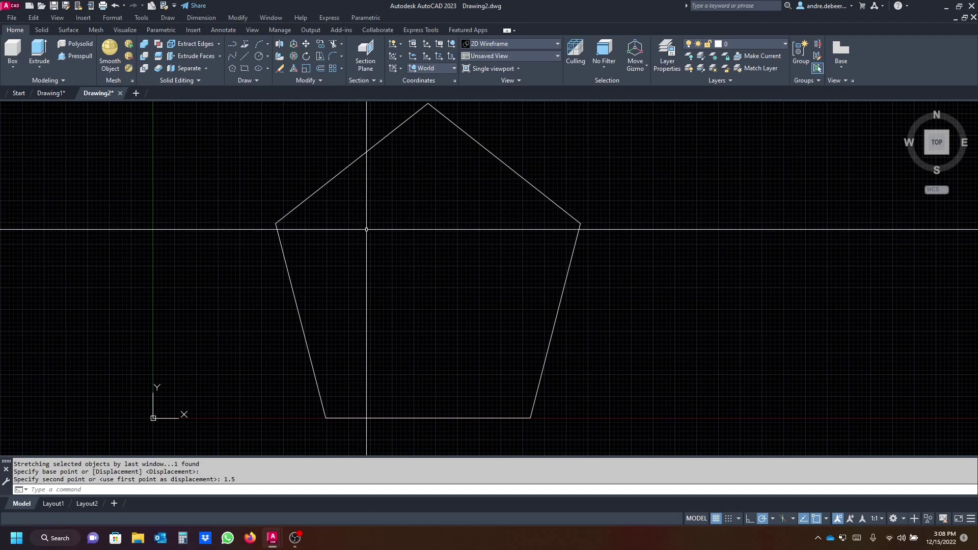
# Copy the pentagon twice horizontally to the right, forming a roughly evenly spaced row of three without overlaps
pyautogui.moveTo(524, 235); pyautogui.dragTo(469, 249, button='middle')
pyautogui.scroll(-2, 497, 253)
pyautogui.moveTo(548, 300); pyautogui.dragTo(474, 280, button='middle')
pyautogui.click(506, 280)
pyautogui.click(419, 176)
pyautogui.moveTo(544, 225); pyautogui.dragTo(432, 221, button='middle')
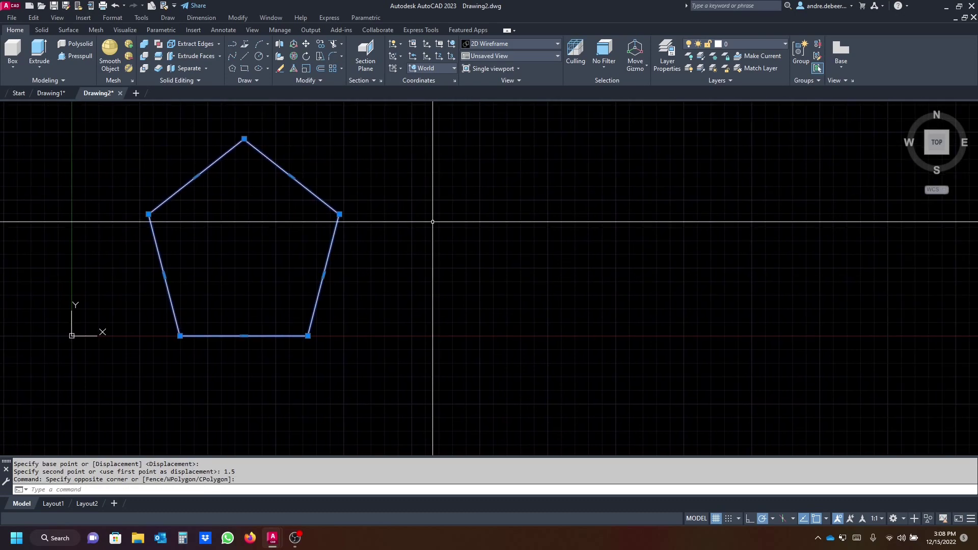
pyautogui.press('Return')
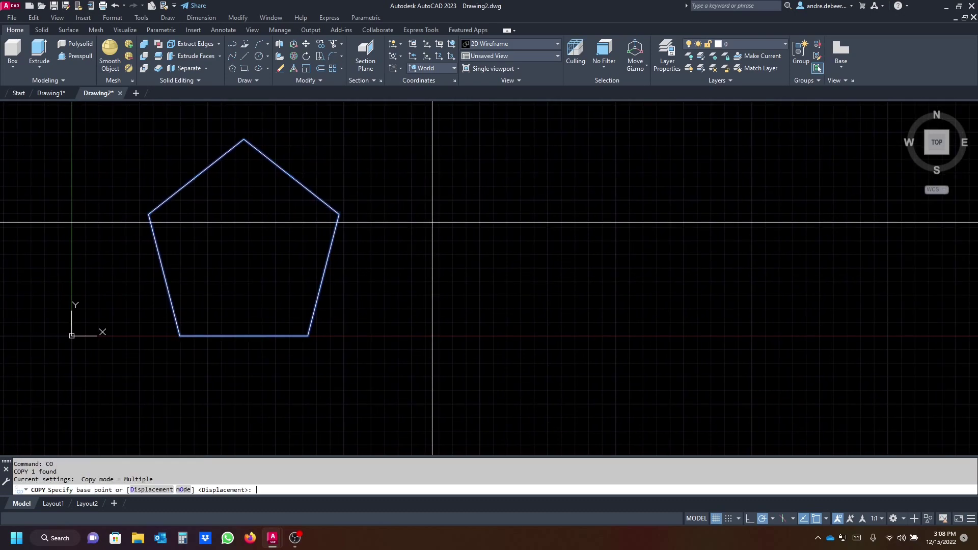
pyautogui.click(396, 244)
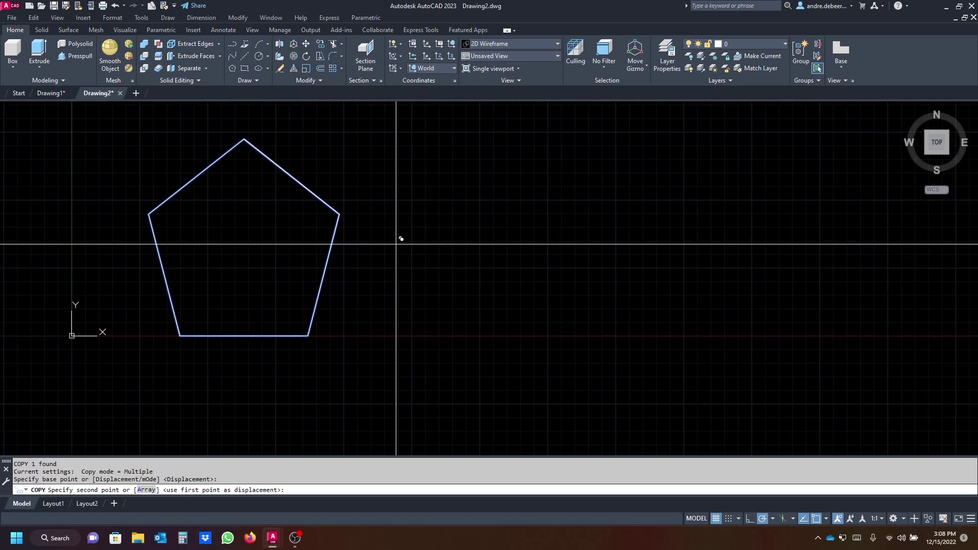
pyautogui.click(641, 244)
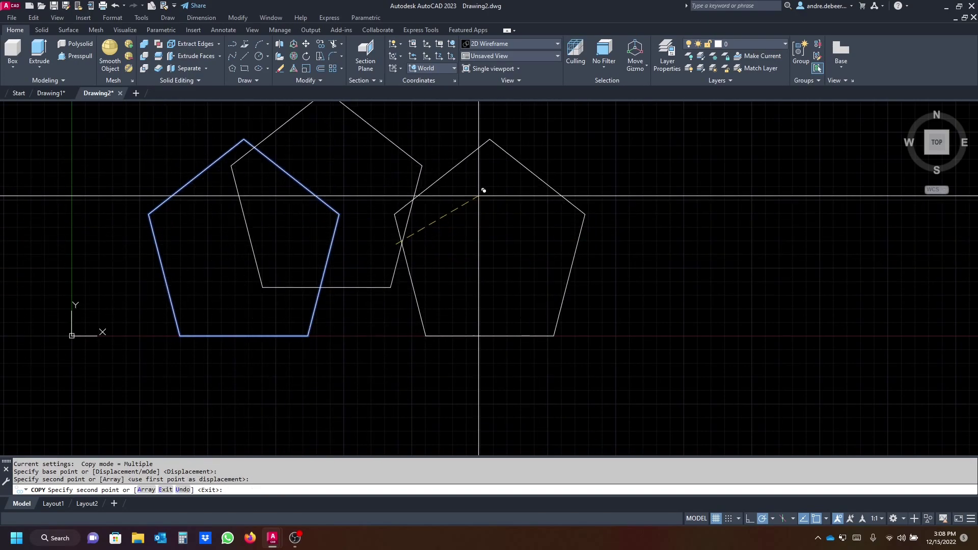
pyautogui.moveTo(741, 236); pyautogui.dragTo(614, 237, button='middle')
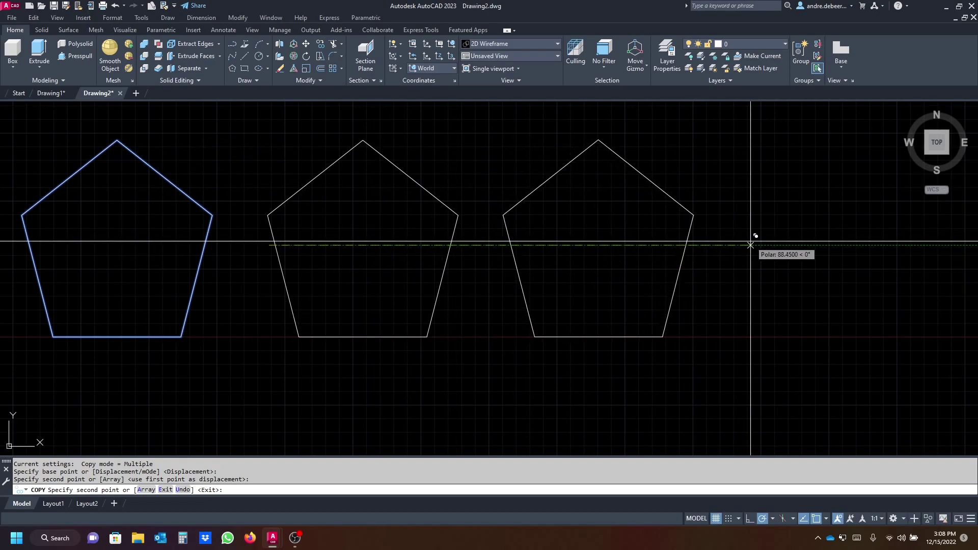
pyautogui.press('Return')
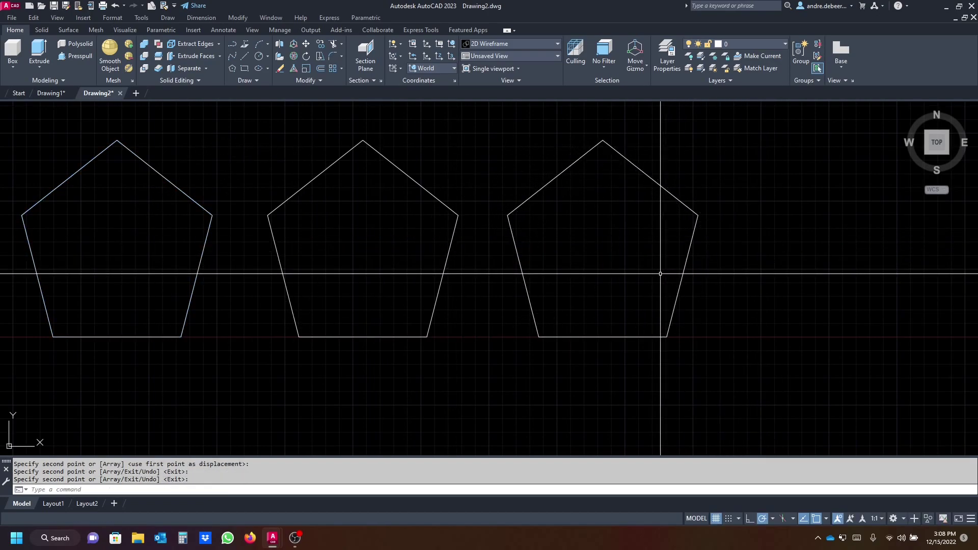
# Draw a circle with a radius of about 6.3 inside the first pentagon, centred vertically below its apex in the lower half
pyautogui.moveTo(569, 276); pyautogui.dragTo(672, 248, button='middle')
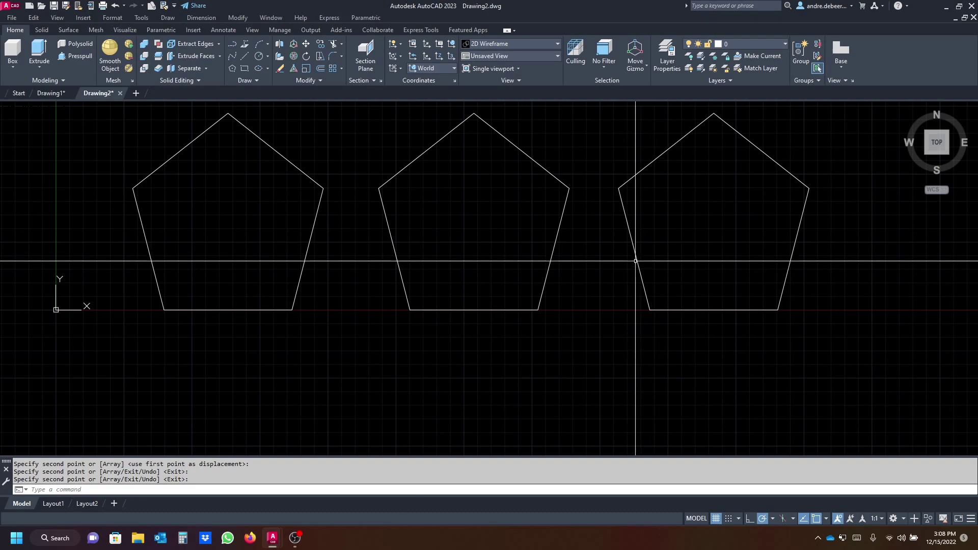
pyautogui.moveTo(380, 197); pyautogui.dragTo(490, 238, button='middle')
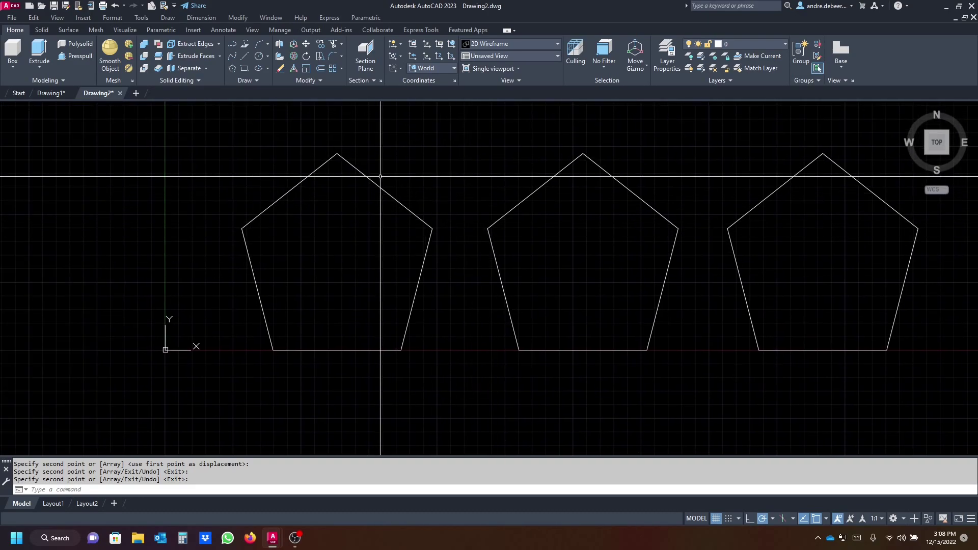
pyautogui.moveTo(326, 272); pyautogui.dragTo(311, 218, button='middle')
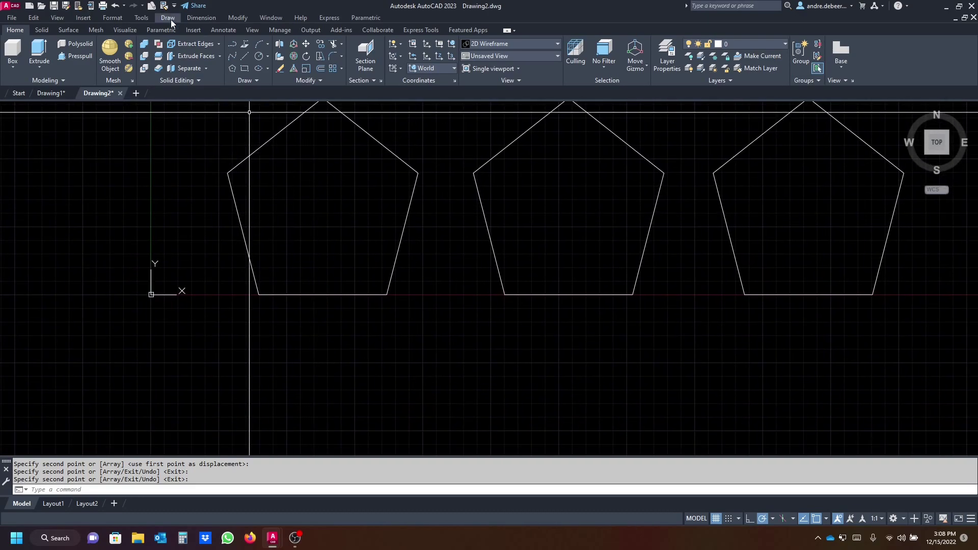
pyautogui.click(259, 57)
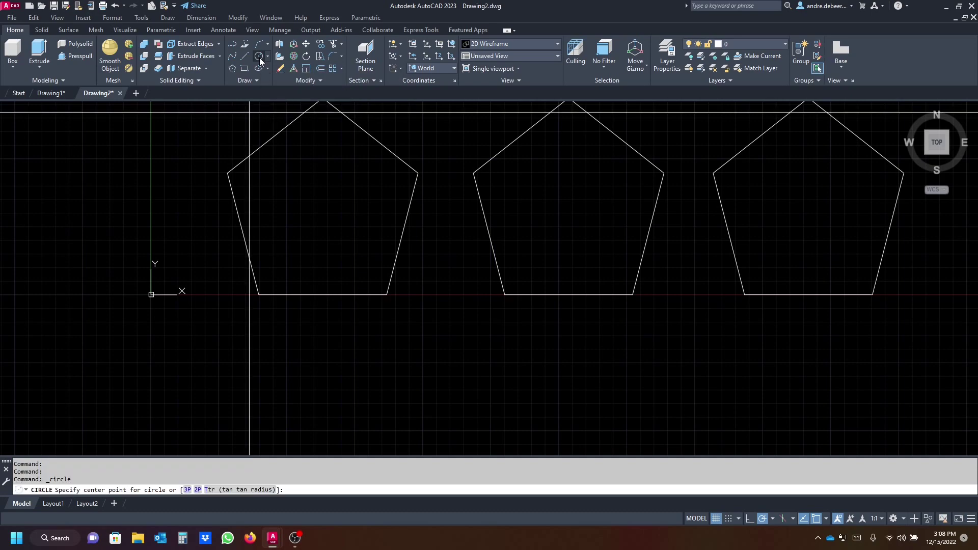
pyautogui.moveTo(323, 173); pyautogui.dragTo(307, 218, button='middle')
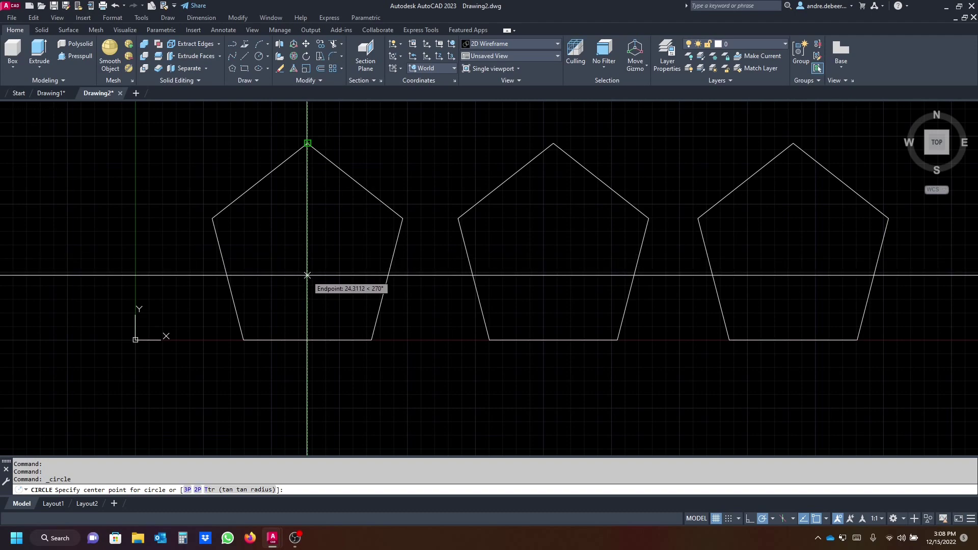
pyautogui.click(307, 275)
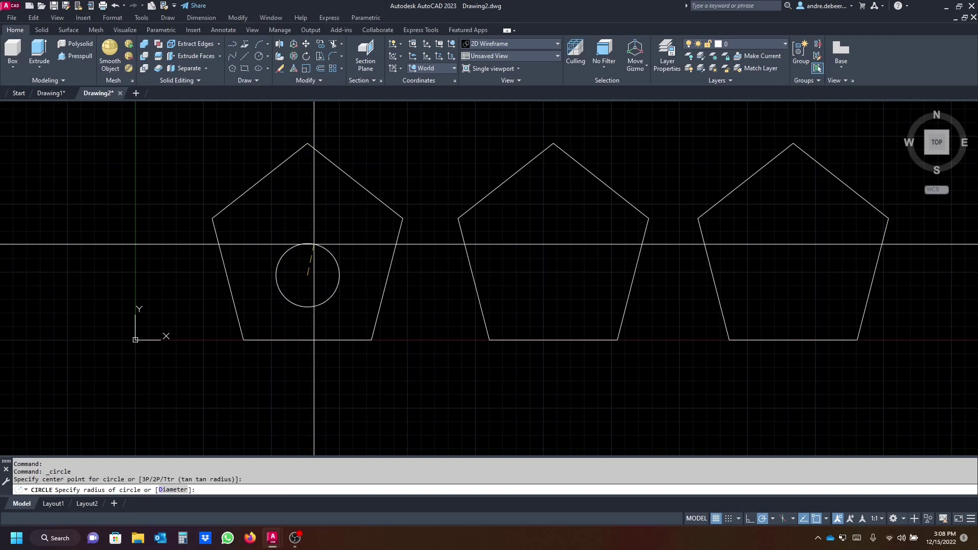
pyautogui.click(307, 240)
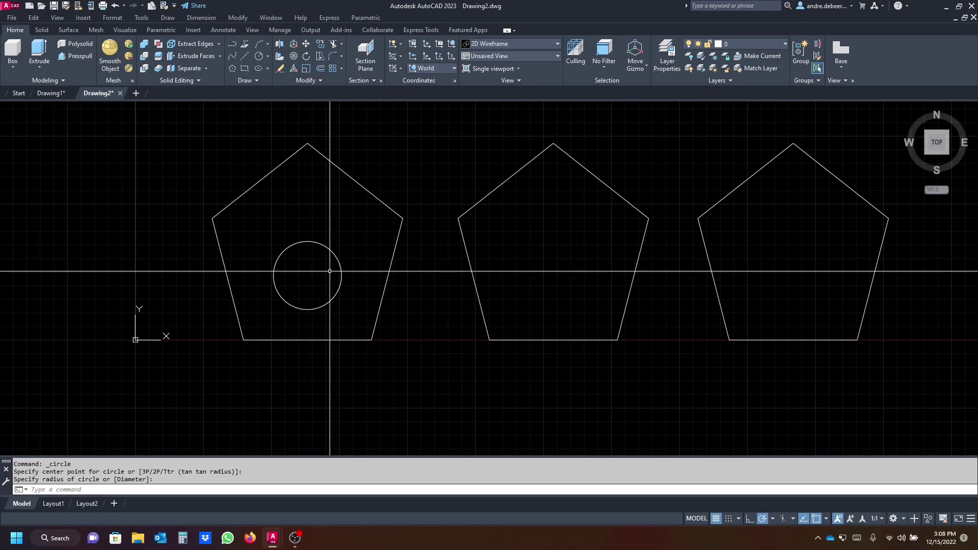
# Draw a small circle between the large circle and the first pentagon's base, aligned vertically with the large circle's centre
pyautogui.moveTo(327, 273); pyautogui.dragTo(316, 253, button='middle')
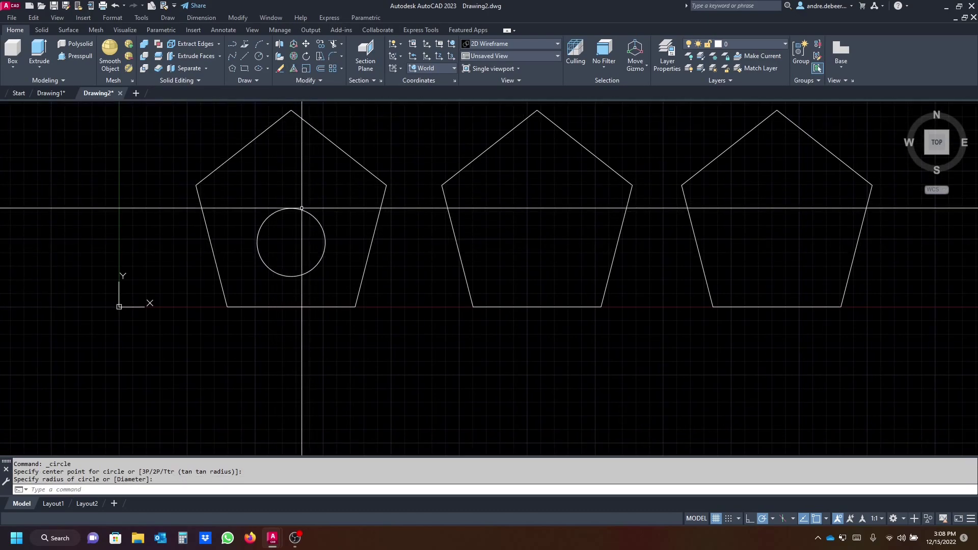
pyautogui.scroll(4, 291, 289)
pyautogui.moveTo(301, 293); pyautogui.dragTo(299, 316, button='middle')
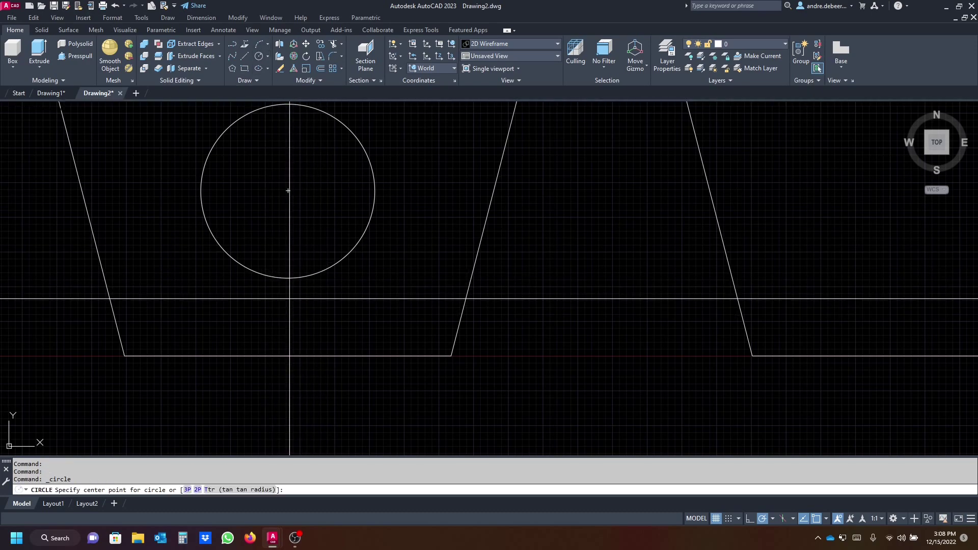
pyautogui.click(288, 312)
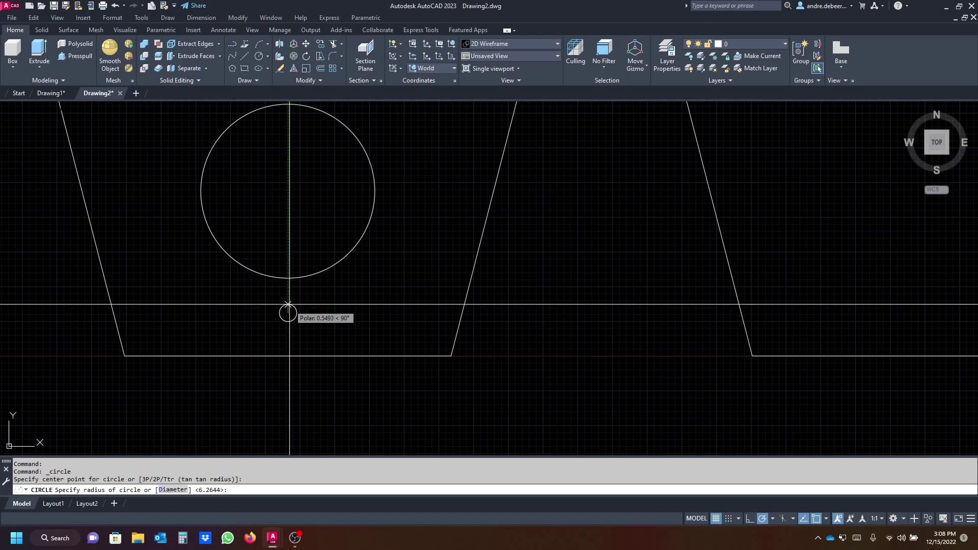
pyautogui.click(287, 301)
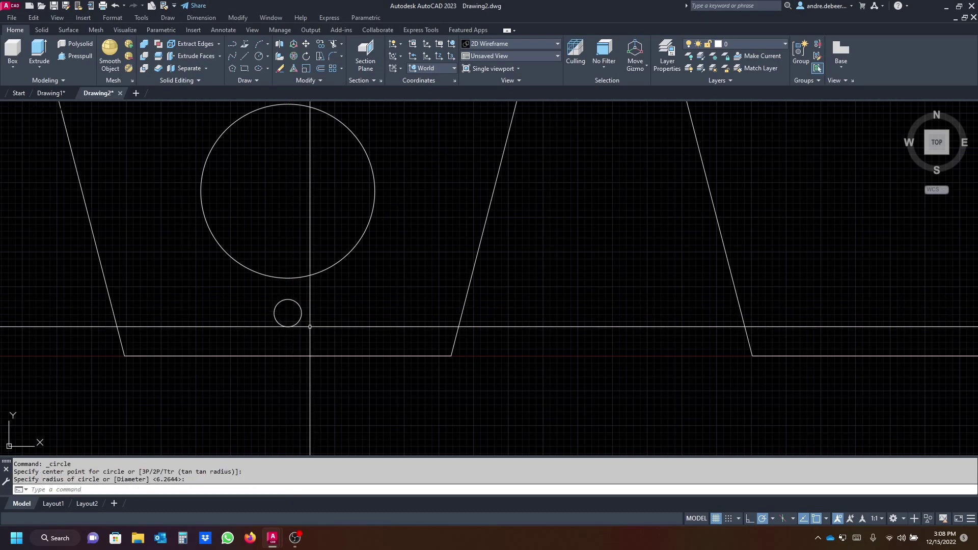
# Examine the finished birdhouse model in Drawing1 from a lower angle as a reference, and return to Drawing2
pyautogui.scroll(-3, 326, 351)
pyautogui.moveTo(326, 358)
pyautogui.mouseDown(button='middle')
pyautogui.moveTo(280, 353)
pyautogui.moveTo(273, 373)
pyautogui.mouseUp(button='middle')
pyautogui.moveTo(362, 349); pyautogui.dragTo(345, 410, button='middle')
pyautogui.scroll(-2, 539, 271)
pyautogui.moveTo(568, 273); pyautogui.dragTo(502, 267, button='middle')
pyautogui.moveTo(493, 310); pyautogui.dragTo(393, 295, button='middle')
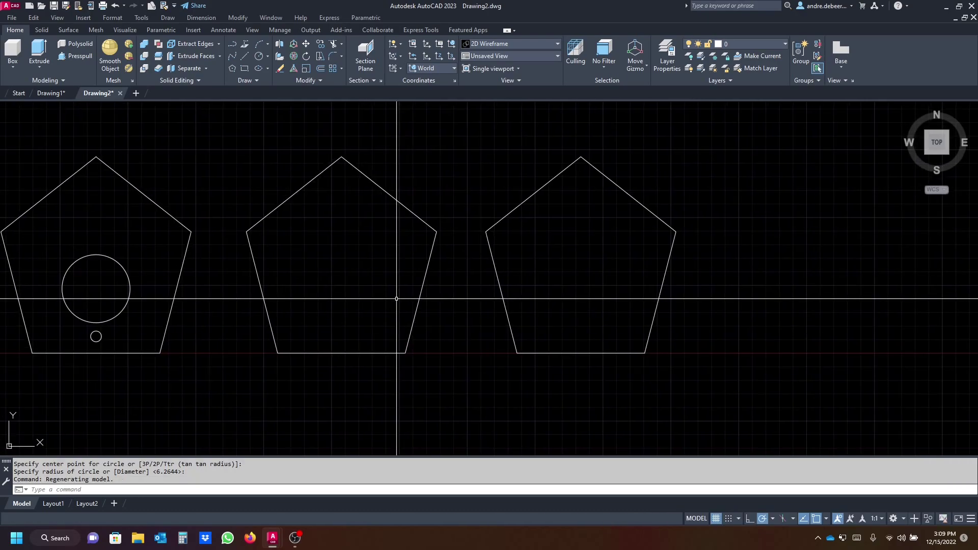
pyautogui.moveTo(669, 294); pyautogui.dragTo(552, 286, button='middle')
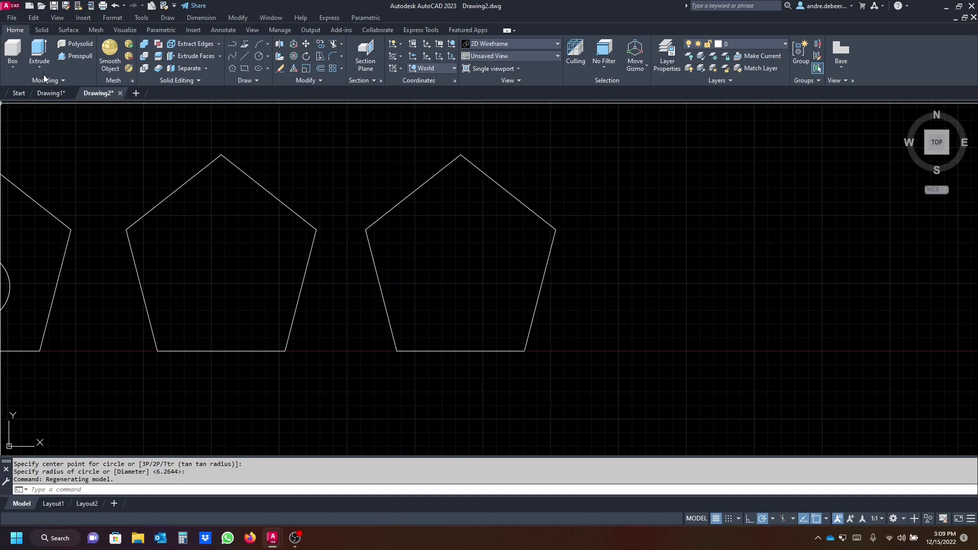
pyautogui.click(52, 92)
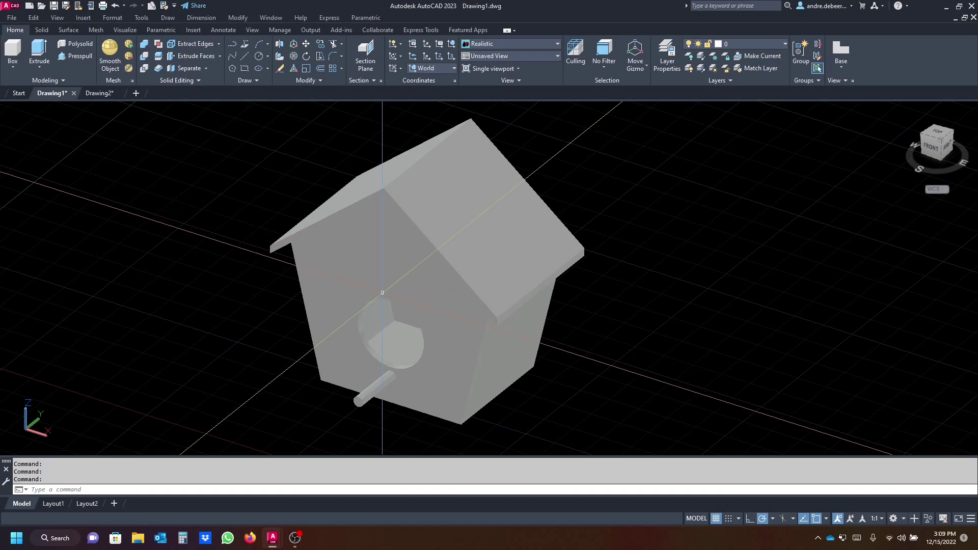
pyautogui.keyDown('shift'); pyautogui.moveTo(382, 294); pyautogui.dragTo(357, 255, button='middle'); pyautogui.keyUp('shift')
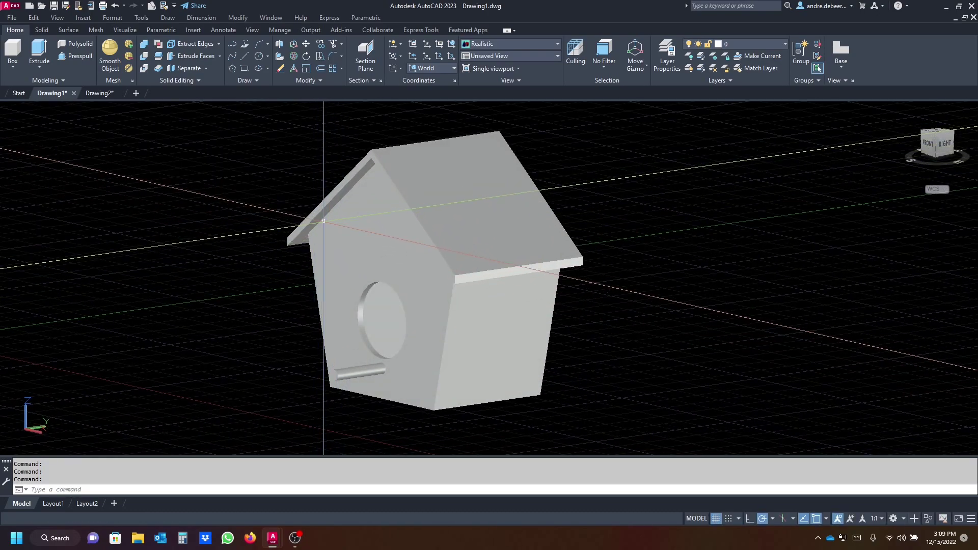
pyautogui.click(97, 93)
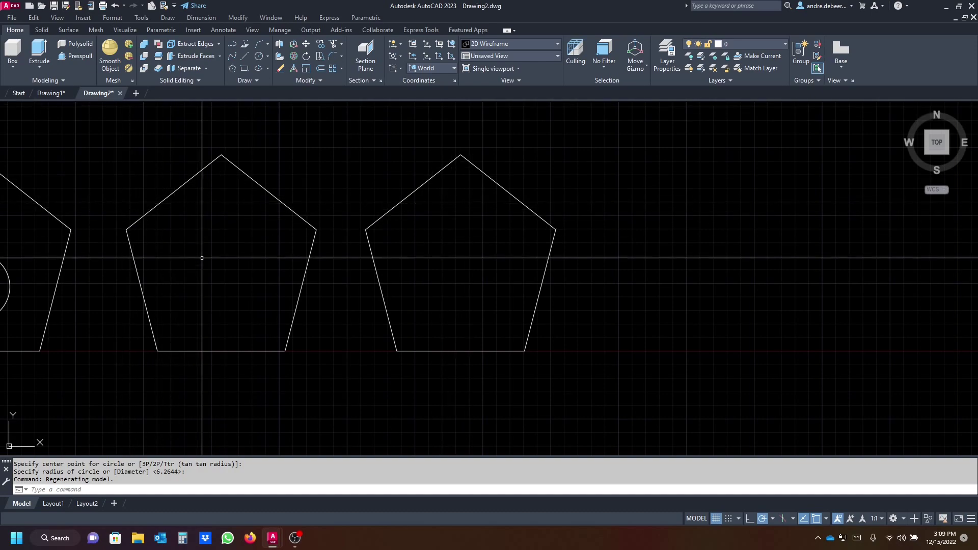
# Offset the third pentagon outward by 1.25
pyautogui.click(322, 68)
pyautogui.click(555, 230)
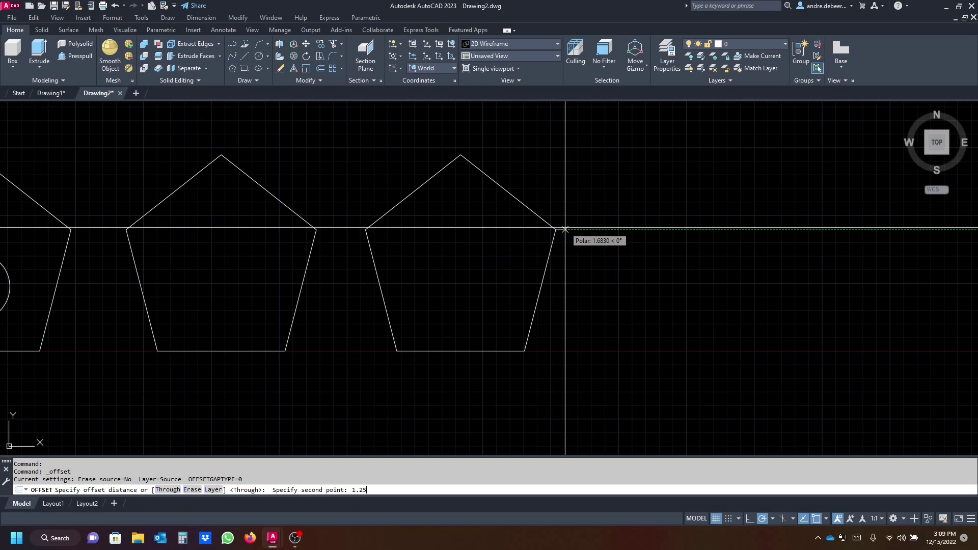
pyautogui.press('Return')
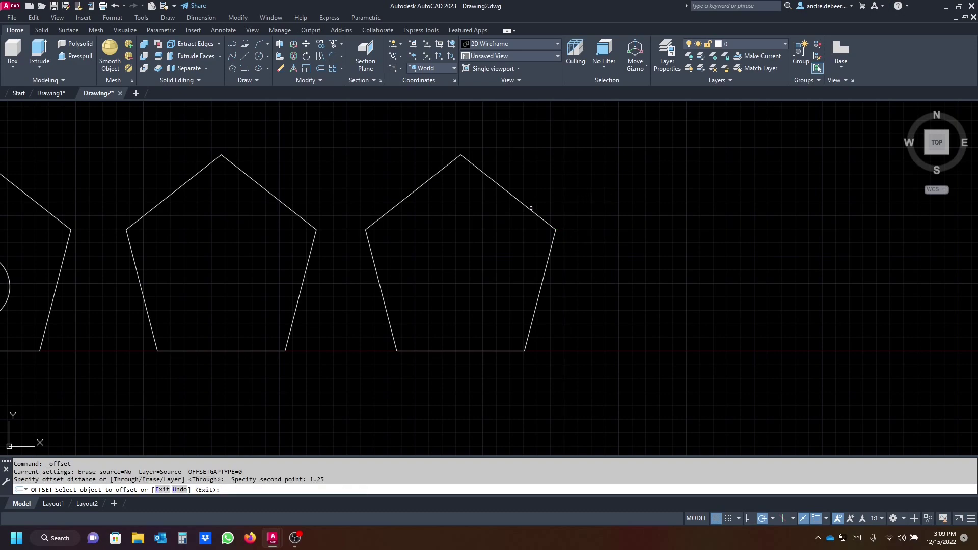
pyautogui.click(530, 208)
pyautogui.click(544, 192)
pyautogui.press('Return')
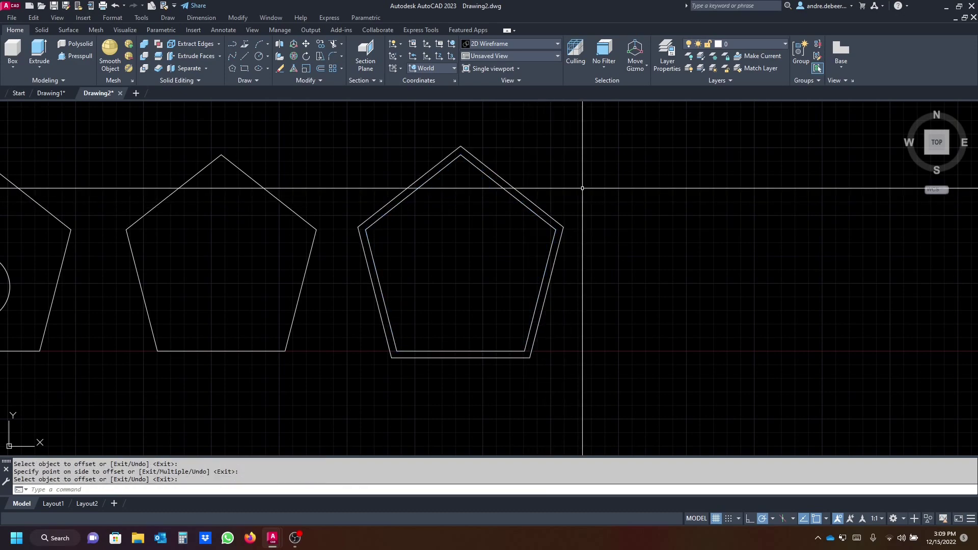
# Explode the third pentagon and its outer offset into separate lines, leaving nothing selected
pyautogui.click(415, 248)
pyautogui.click(345, 179)
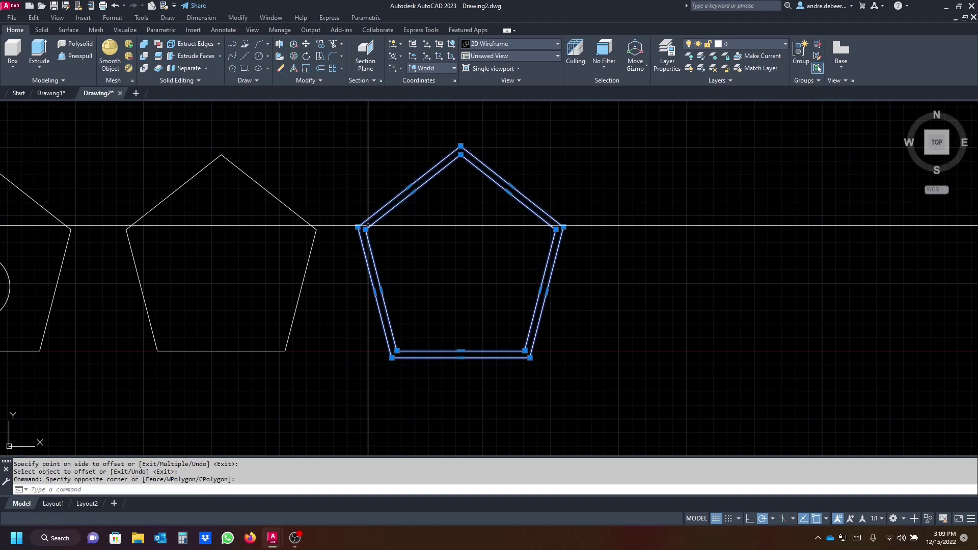
pyautogui.press('Return')
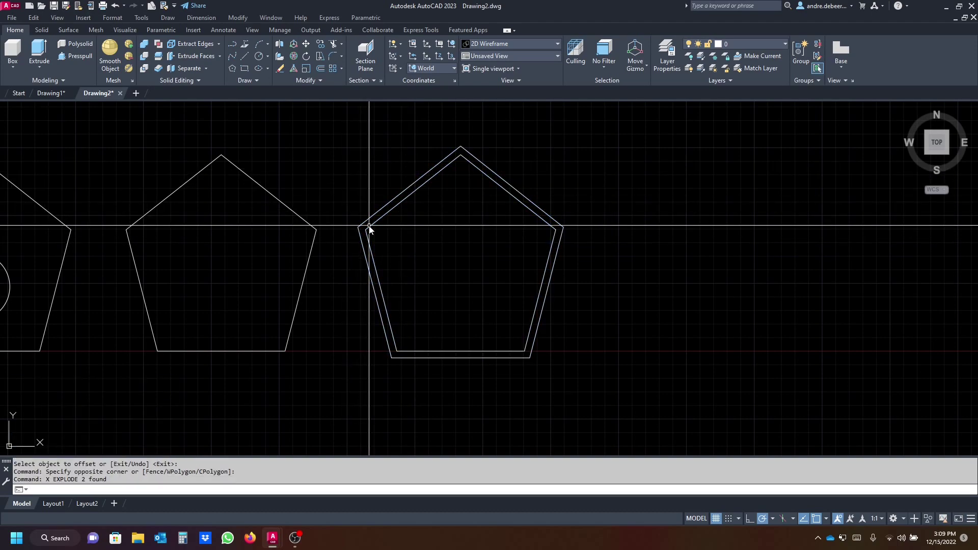
pyautogui.click(372, 230)
pyautogui.click(384, 219)
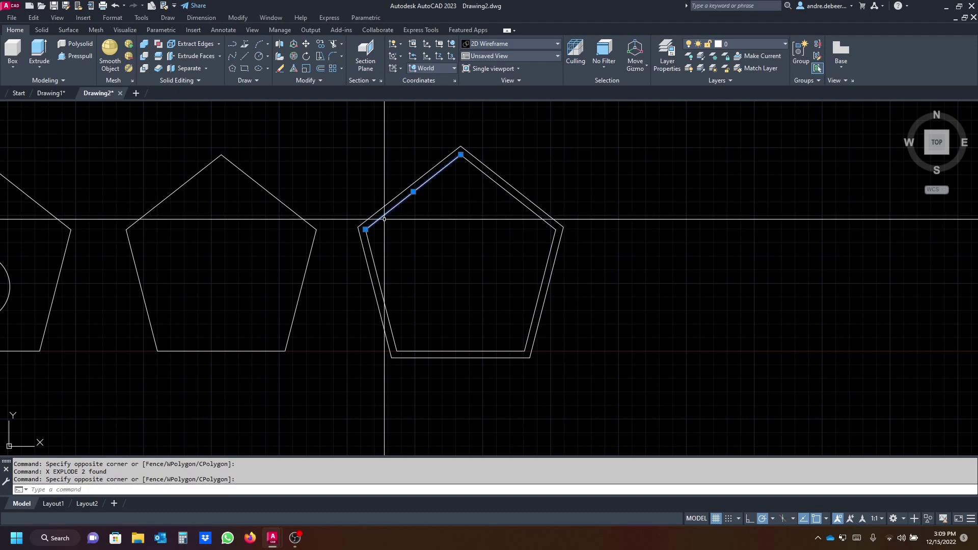
pyautogui.press('Escape')
pyautogui.press('Escape')
pyautogui.press('Escape')
# Extend both inner side lines of the third profile down to its outer base line
pyautogui.moveTo(389, 237); pyautogui.dragTo(386, 210, button='middle')
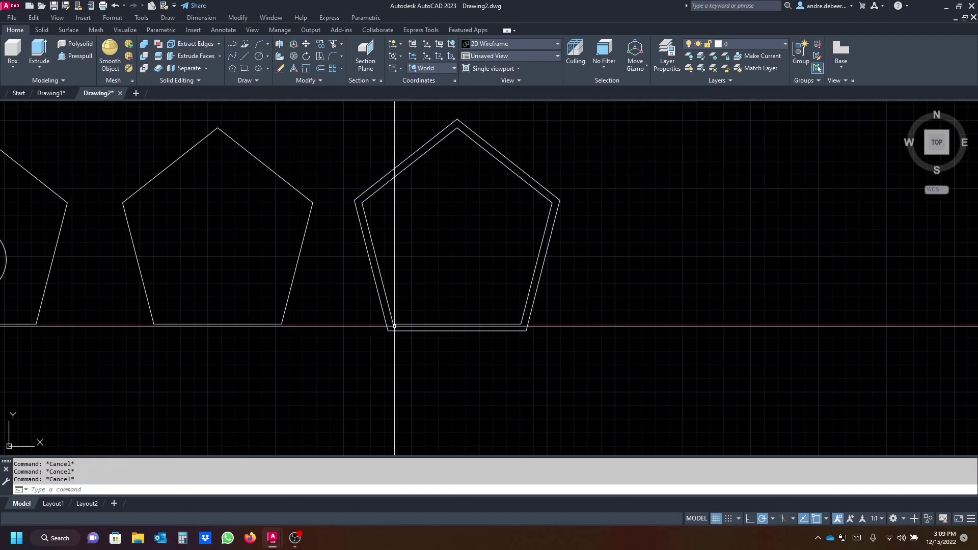
pyautogui.scroll(4, 394, 326)
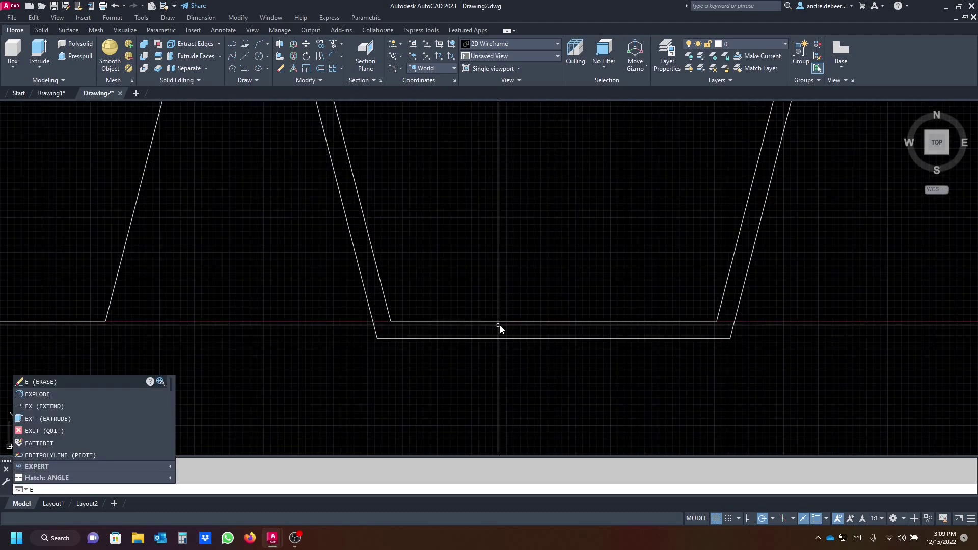
pyautogui.press('Return')
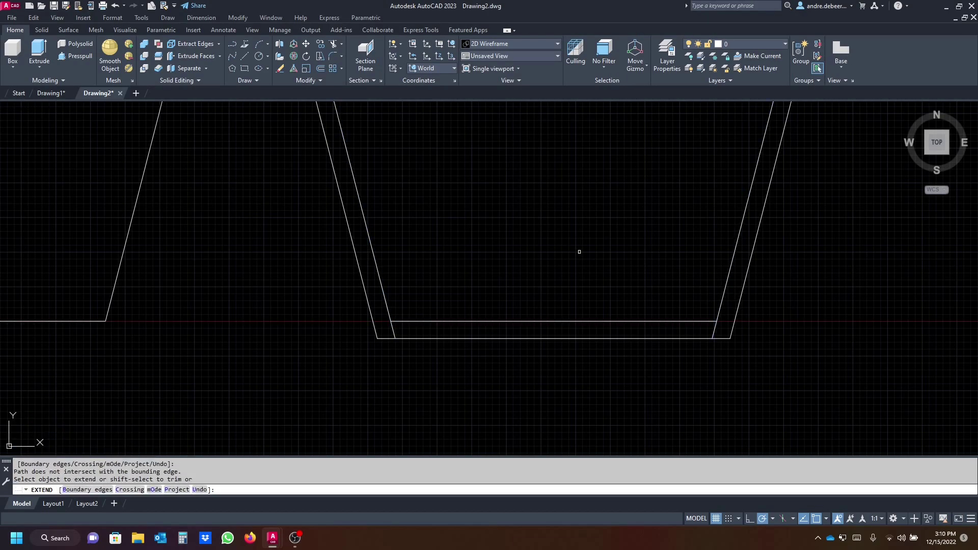
pyautogui.press('Return')
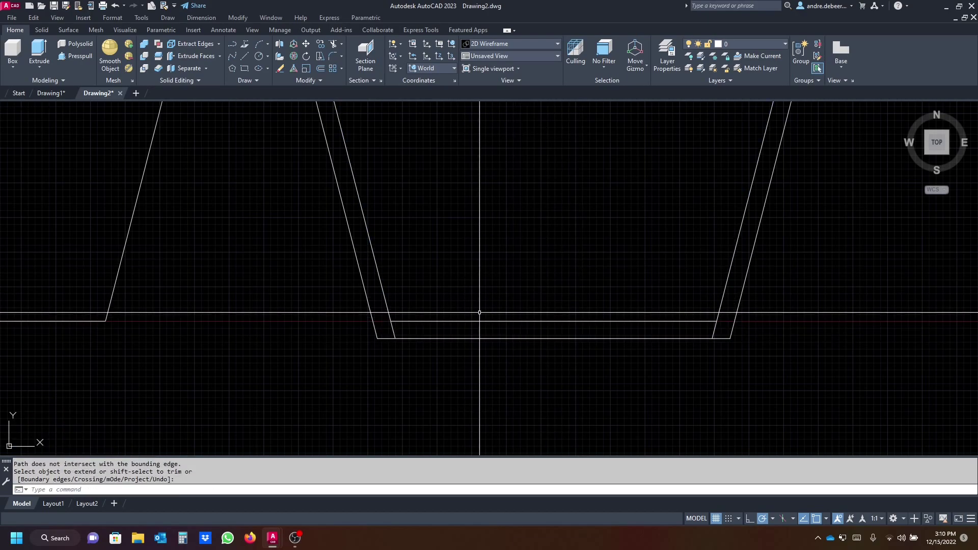
# Draw a short vertical line just outside the third profile's right corner, spanning the corner's height, to limit the roof overhang
pyautogui.scroll(-2, 742, 331)
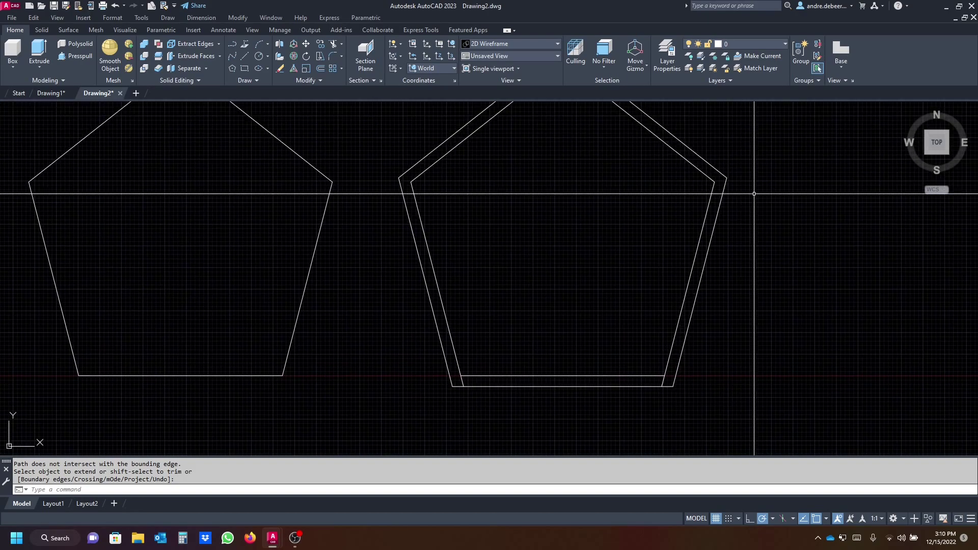
pyautogui.scroll(2, 704, 260)
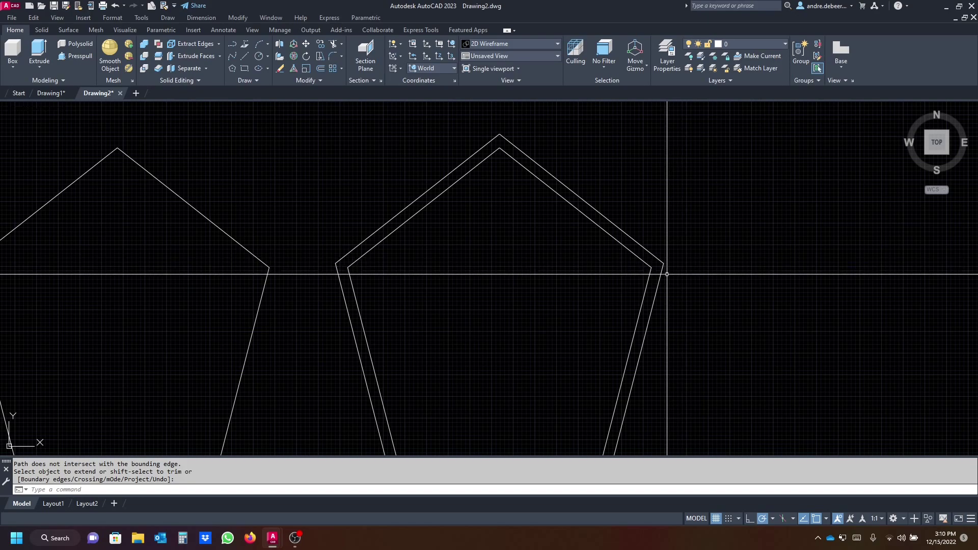
pyautogui.press('Return')
pyautogui.write('l')
pyautogui.press('Return')
pyautogui.click(692, 255)
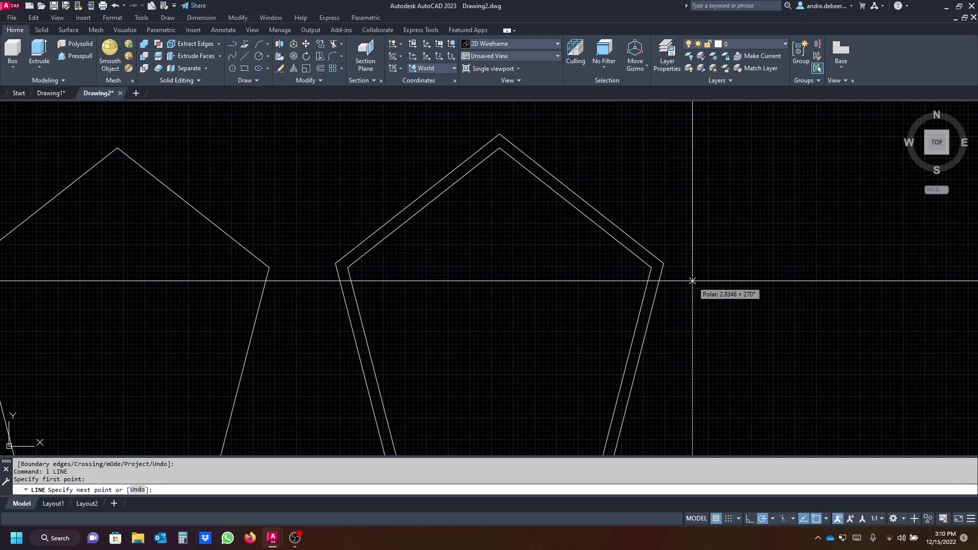
pyautogui.click(692, 312)
pyautogui.press('Return')
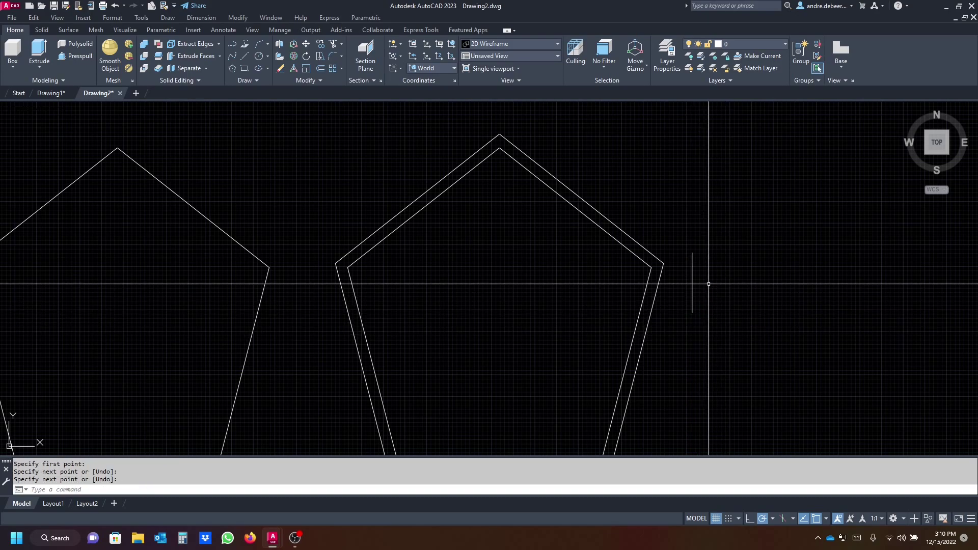
# Mirror the short vertical line to the profile's left side about the vertical axis through the apex, keeping the original
pyautogui.click(688, 286)
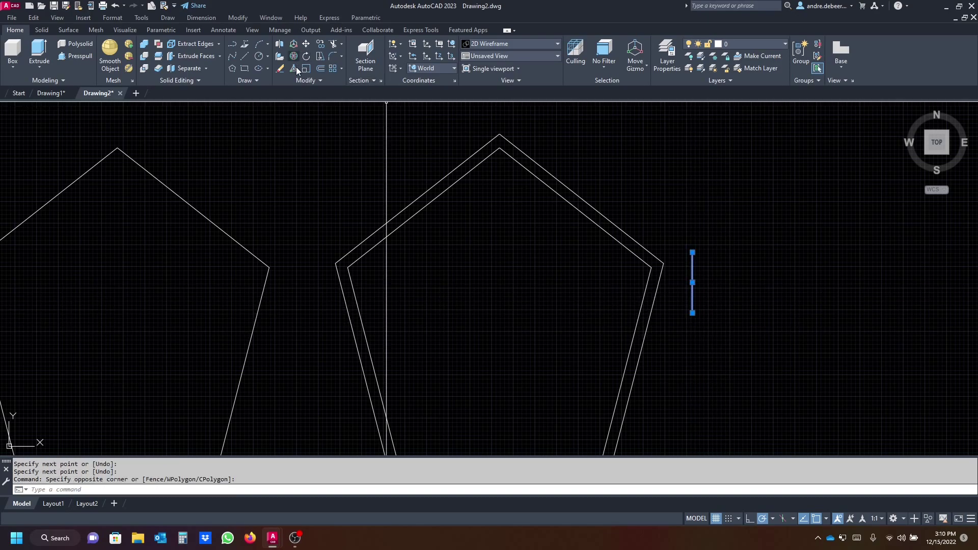
pyautogui.click(312, 82)
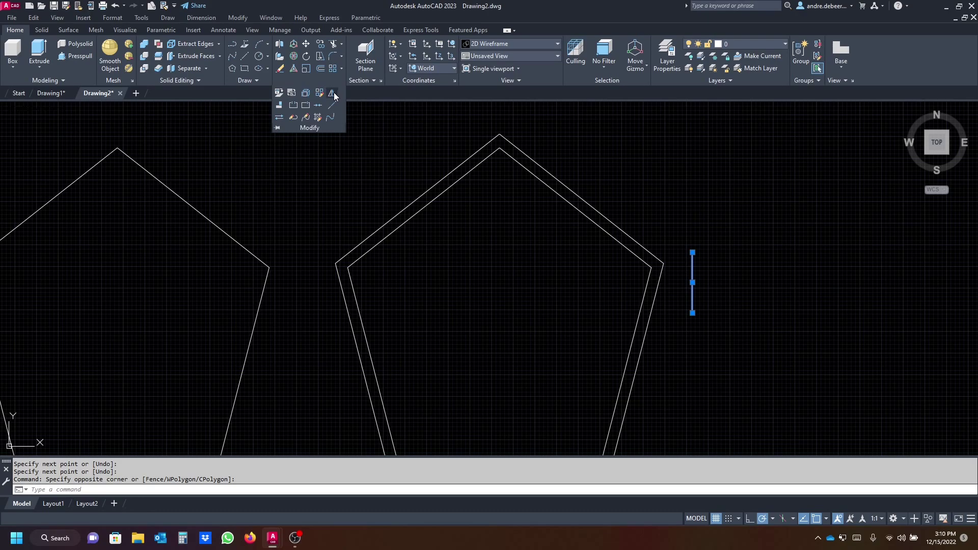
pyautogui.click(332, 93)
pyautogui.click(499, 135)
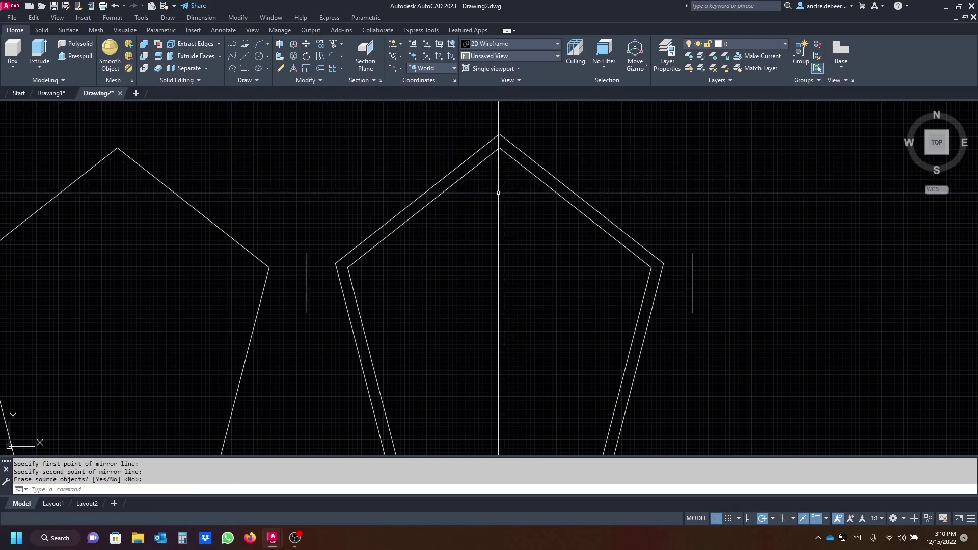
# Extend the inner and outer roof lines on both sides to the short vertical boundary lines
pyautogui.moveTo(458, 246); pyautogui.dragTo(457, 211, button='middle')
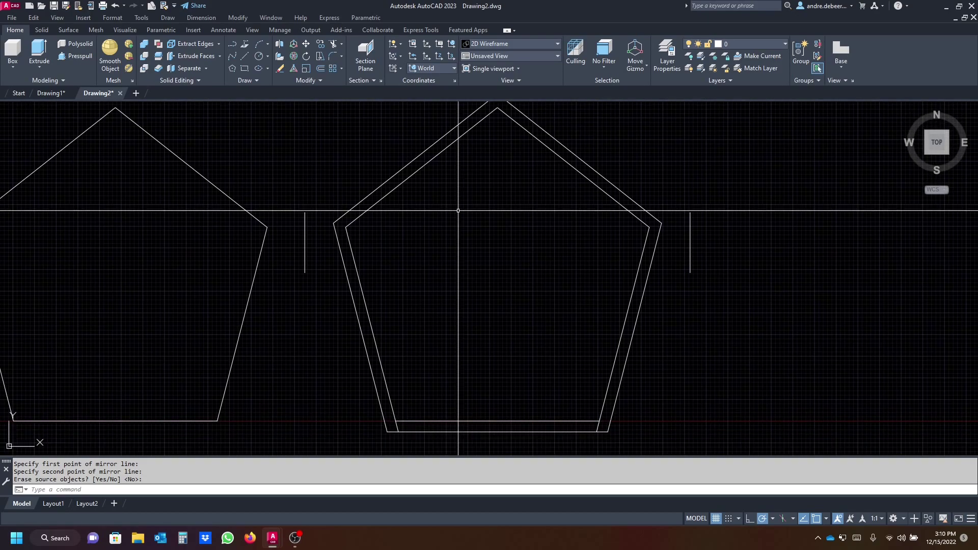
pyautogui.write('x')
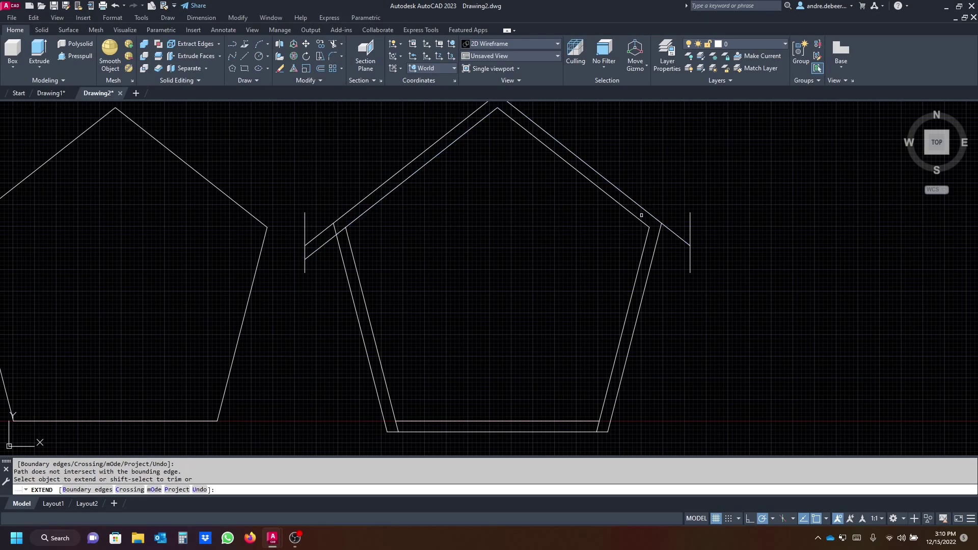
pyautogui.press('Return')
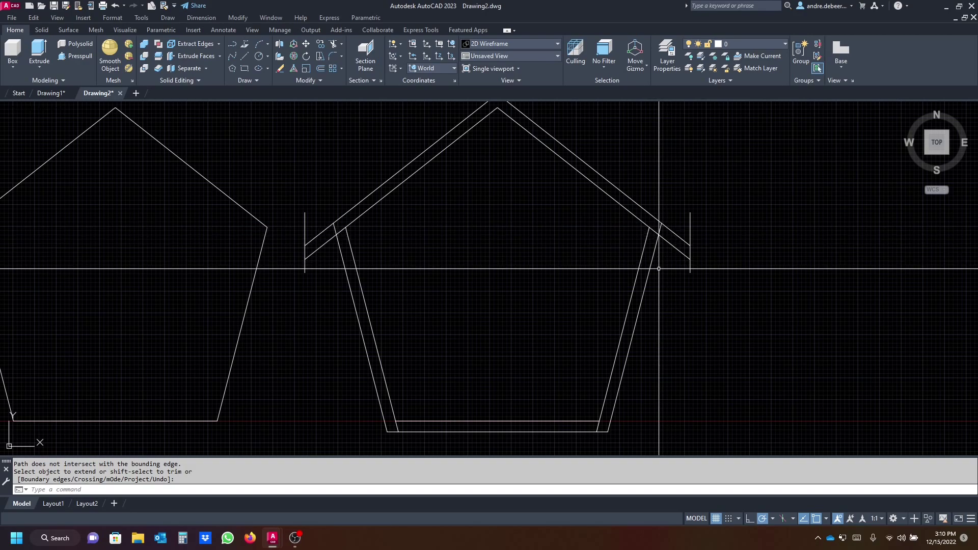
# Trim the upper ends of both outer wall lines where they cross into the roof strip
pyautogui.write('tr')
pyautogui.press('Return')
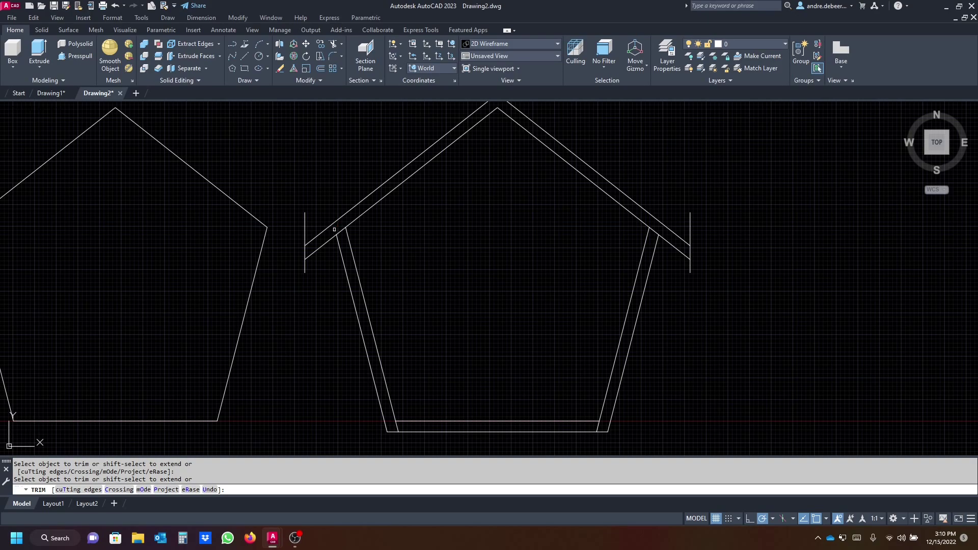
pyautogui.press('Return')
# Presspull the area of the first pentagon around its two circles to a height of 1.25, leaving both circles as holes
pyautogui.moveTo(611, 290); pyautogui.dragTo(588, 279, button='middle')
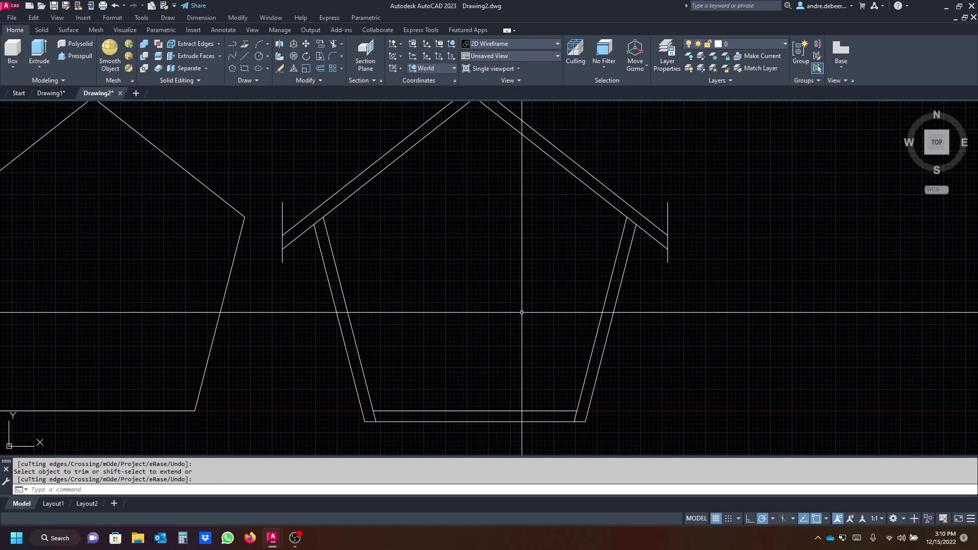
pyautogui.scroll(-4, 476, 323)
pyautogui.moveTo(477, 304); pyautogui.dragTo(589, 274, button='middle')
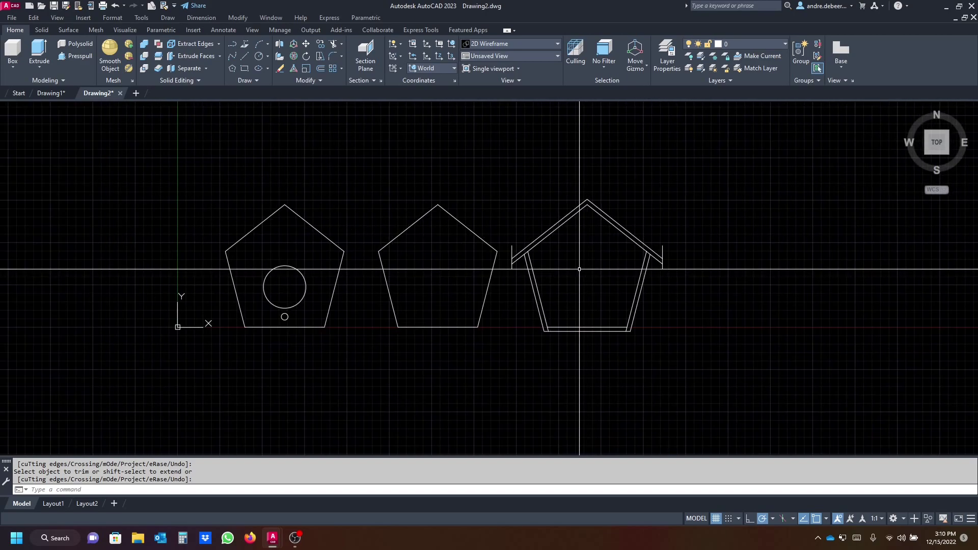
pyautogui.moveTo(611, 356)
pyautogui.keyDown('shift'); pyautogui.mouseDown(button='middle')
pyautogui.moveTo(573, 360)
pyautogui.moveTo(554, 343)
pyautogui.moveTo(554, 281)
pyautogui.moveTo(512, 306)
pyautogui.moveTo(517, 327)
pyautogui.mouseUp(button='middle'); pyautogui.keyUp('shift')
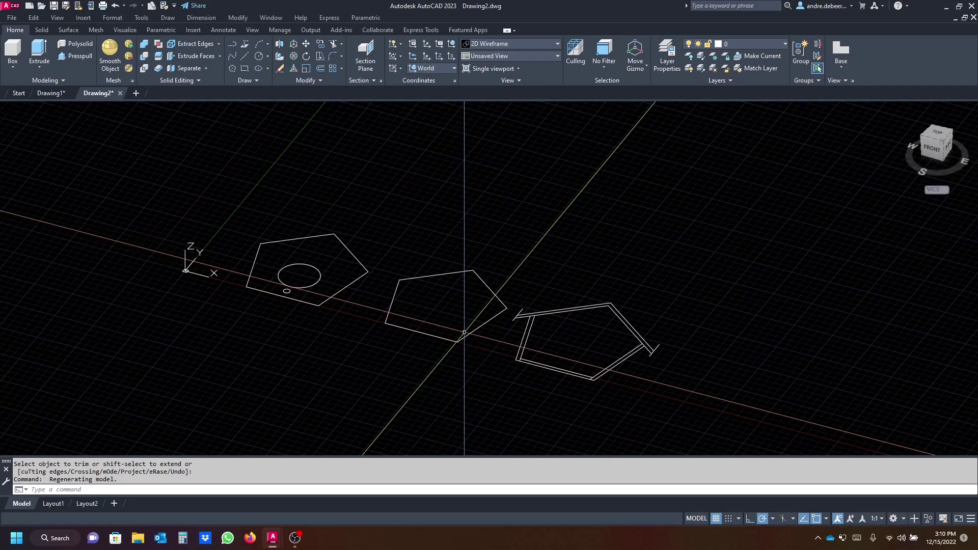
pyautogui.scroll(5, 387, 301)
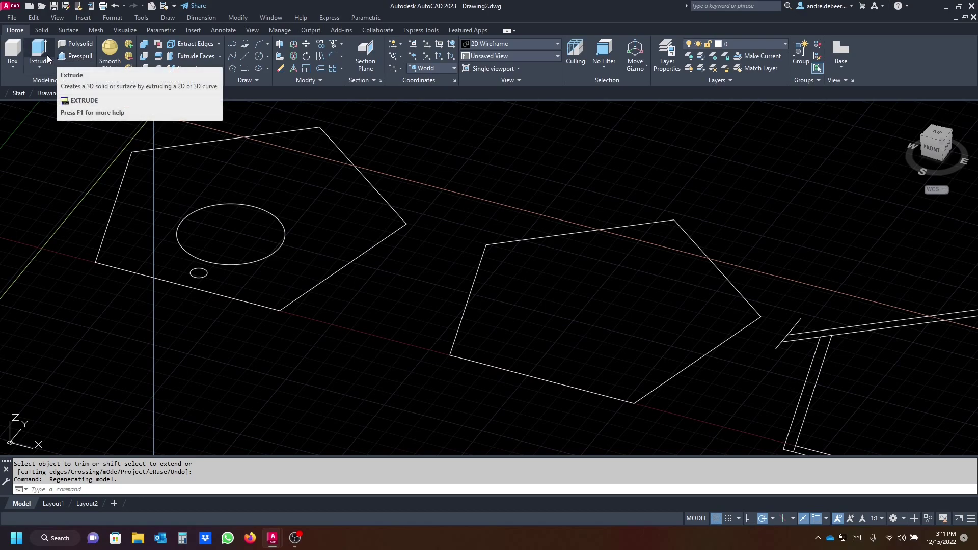
pyautogui.click(76, 56)
pyautogui.click(284, 194)
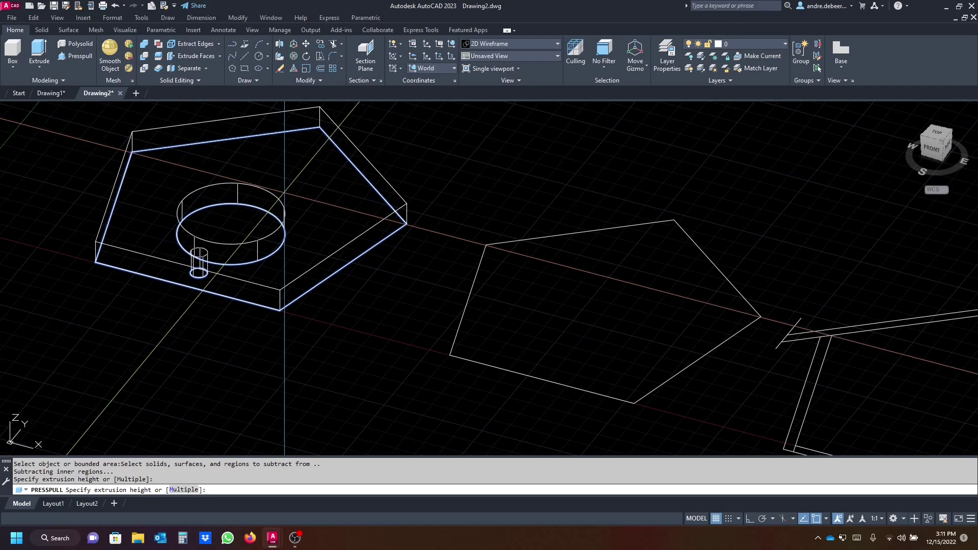
pyautogui.write('1.25')
pyautogui.press('Return')
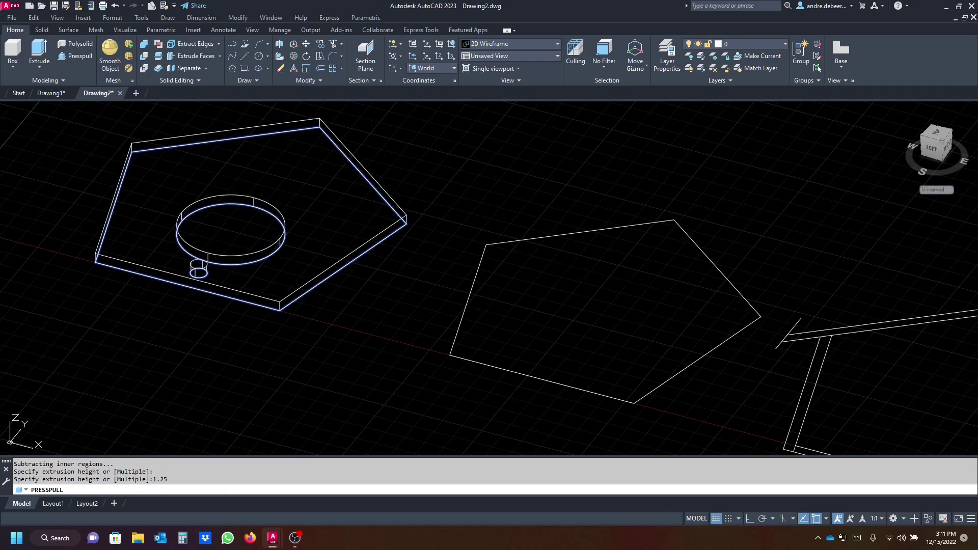
# Presspull the second, plain pentagon to a height of 1.25
pyautogui.click(656, 308)
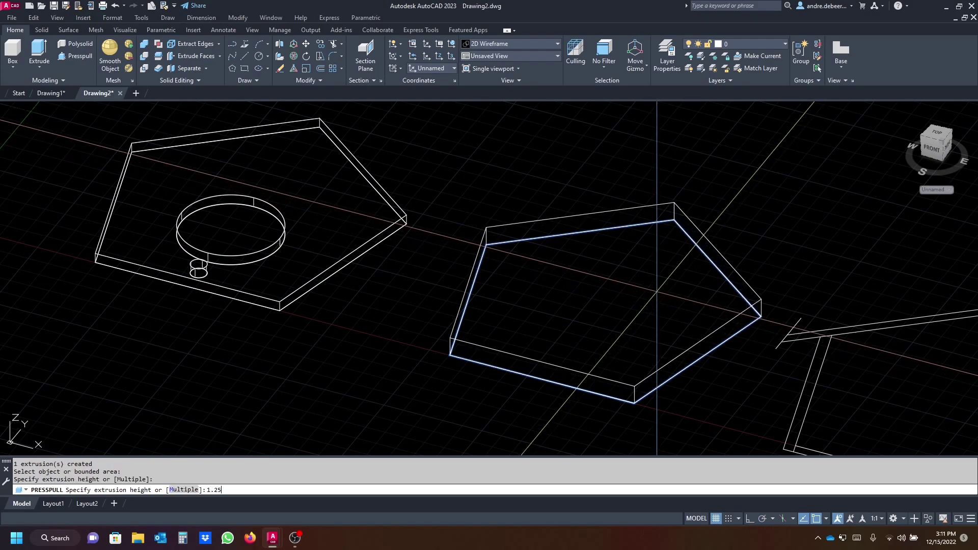
pyautogui.write('1.25')
pyautogui.press('Return')
# Presspull the left side wall strip of the third profile to a height of 10
pyautogui.moveTo(650, 290); pyautogui.dragTo(282, 183, button='middle')
pyautogui.moveTo(443, 212); pyautogui.dragTo(466, 286, button='middle')
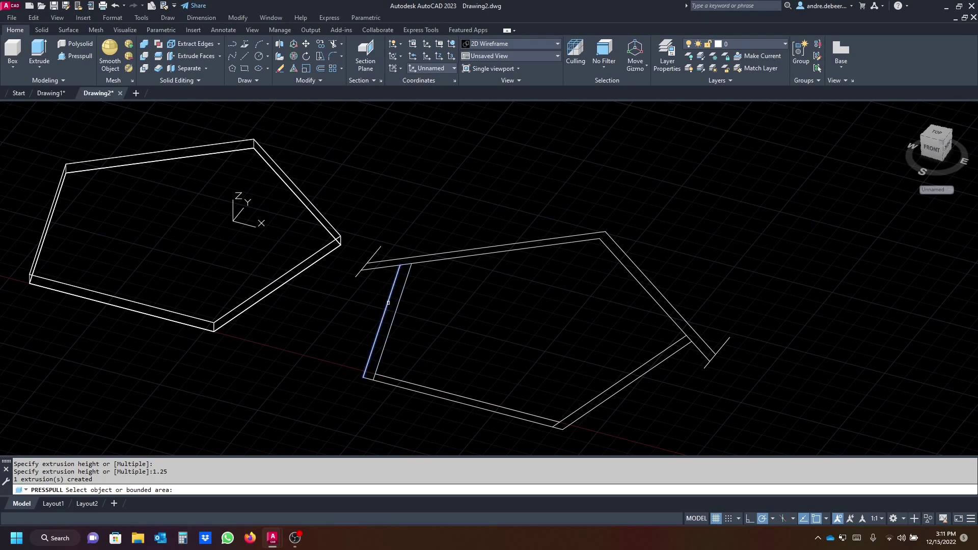
pyautogui.click(397, 297)
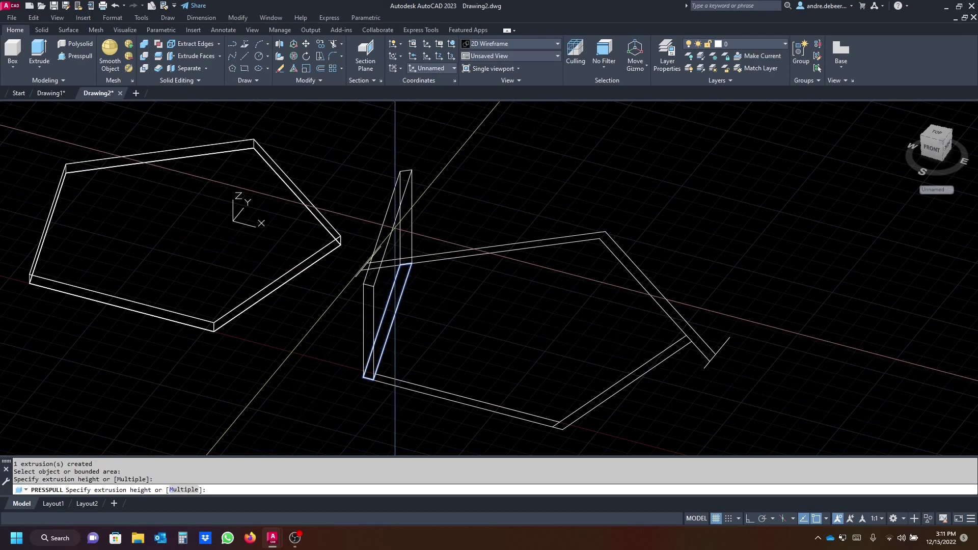
pyautogui.press('Return')
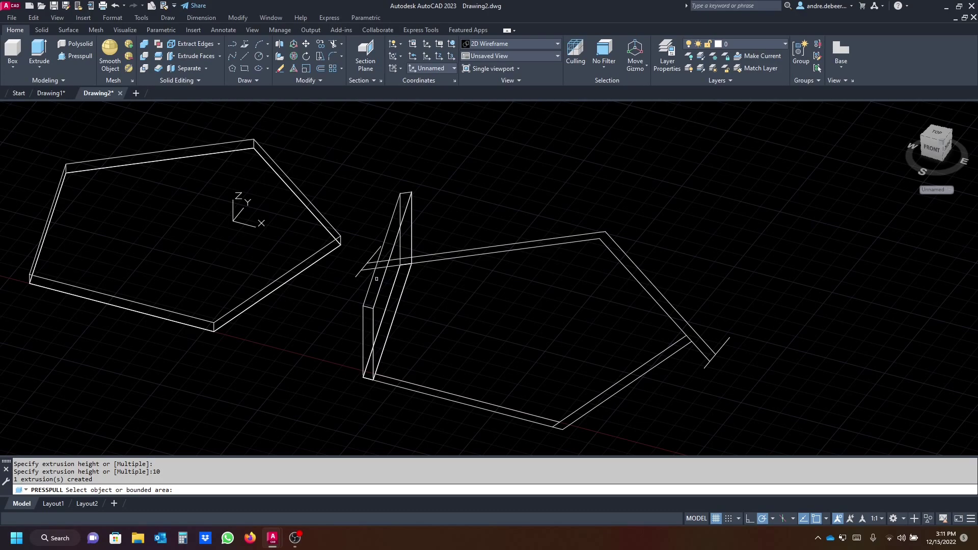
pyautogui.press('Return')
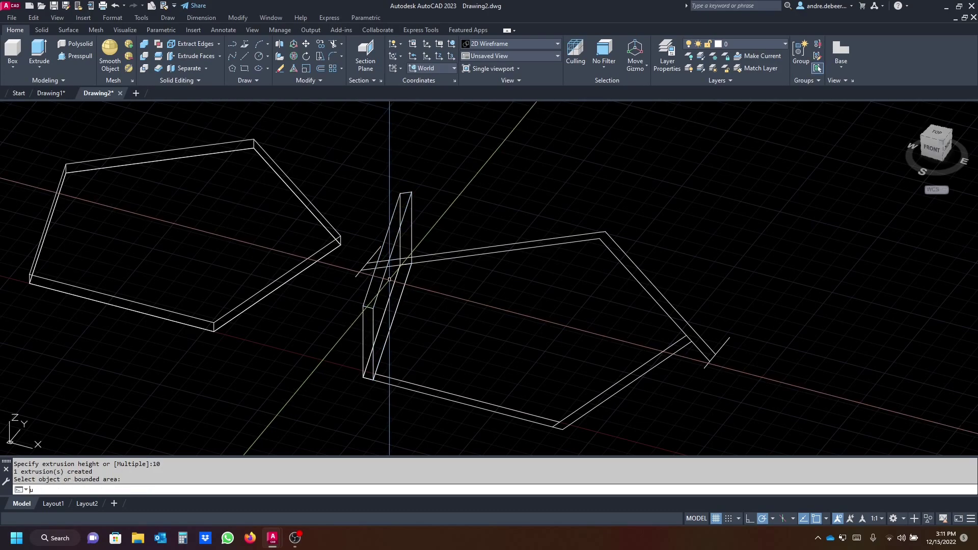
# Undo the last presspull operation, regenerate the drawing and set the coordinate system back to World
pyautogui.write('u')
pyautogui.press('Return')
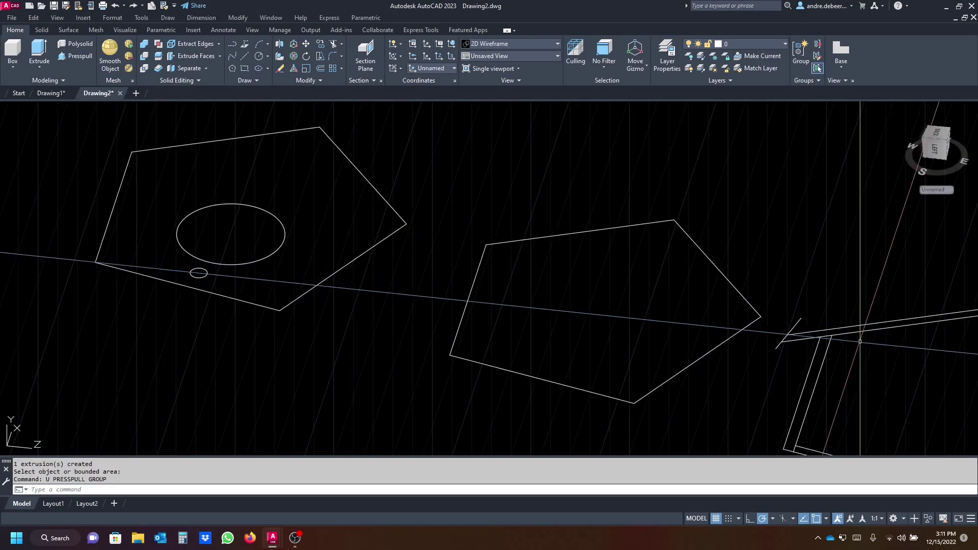
pyautogui.moveTo(858, 340)
pyautogui.mouseDown(button='middle')
pyautogui.moveTo(638, 321)
pyautogui.moveTo(632, 356)
pyautogui.moveTo(631, 283)
pyautogui.mouseUp(button='middle')
pyautogui.write('re')
pyautogui.press('Return')
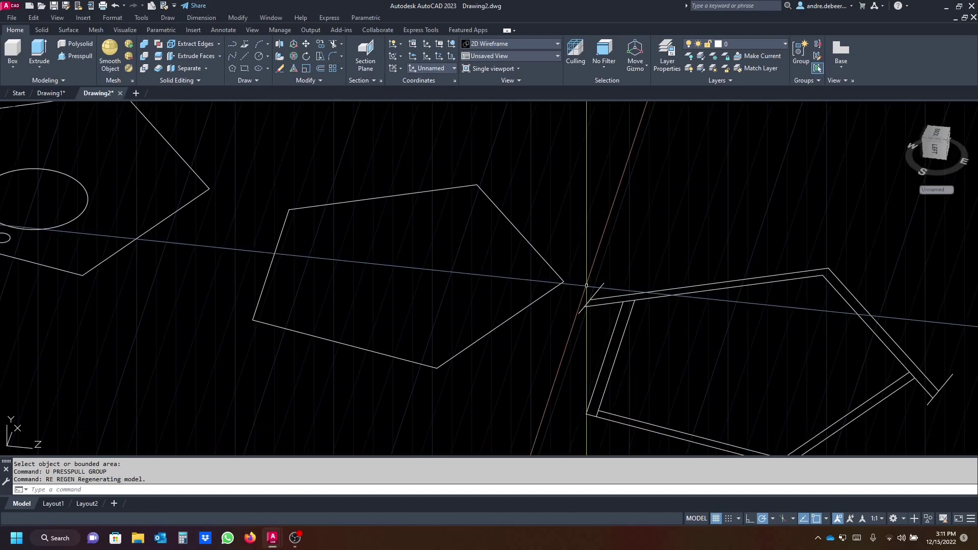
pyautogui.click(927, 199)
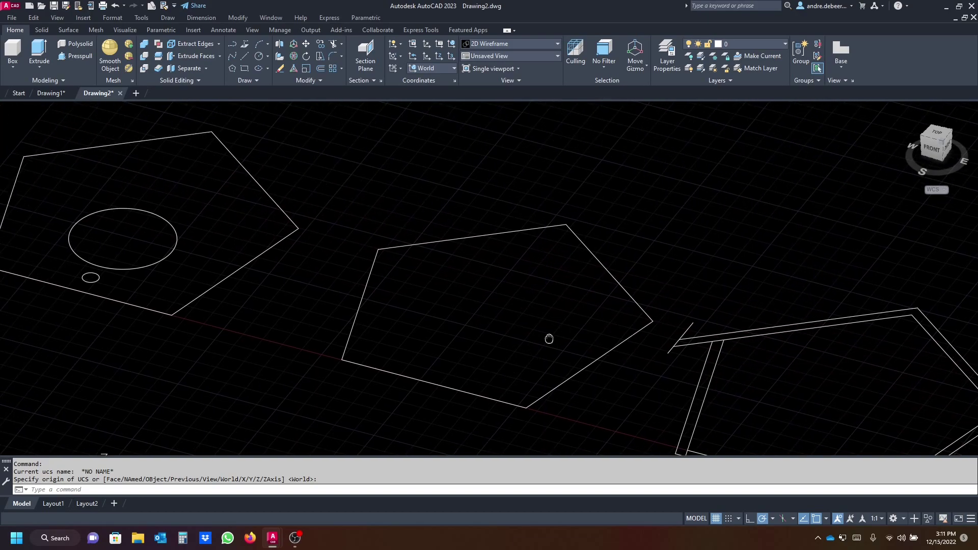
# Presspull the first pentagon's area around its two circles and the plain second pentagon to a height of 1.25 each
pyautogui.click(76, 56)
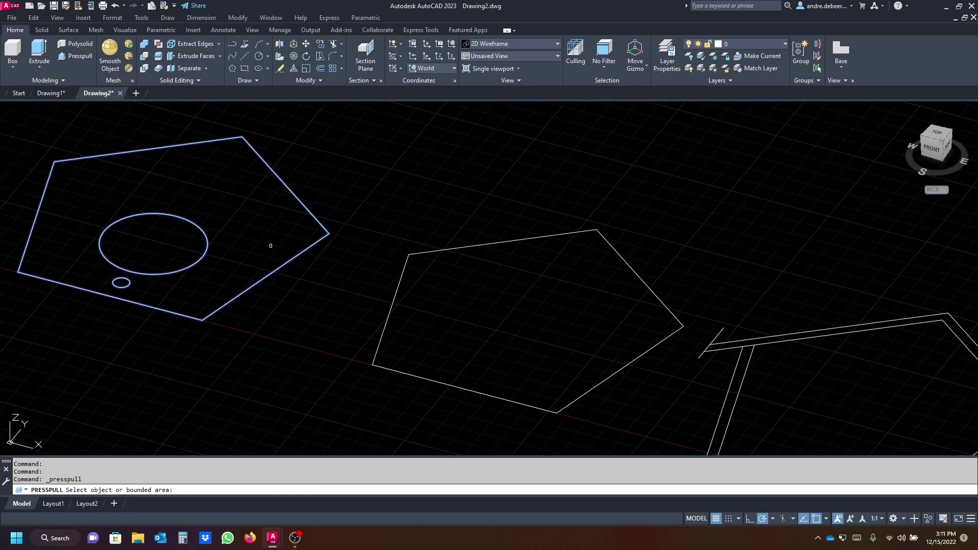
pyautogui.click(245, 222)
pyautogui.write('1.25')
pyautogui.press('Return')
pyautogui.click(504, 280)
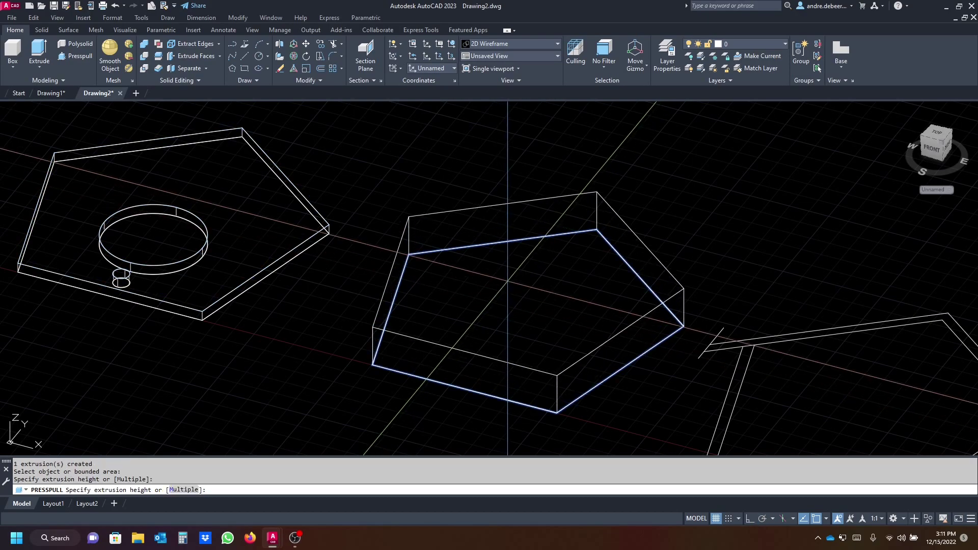
pyautogui.write('1.25')
pyautogui.press('Return')
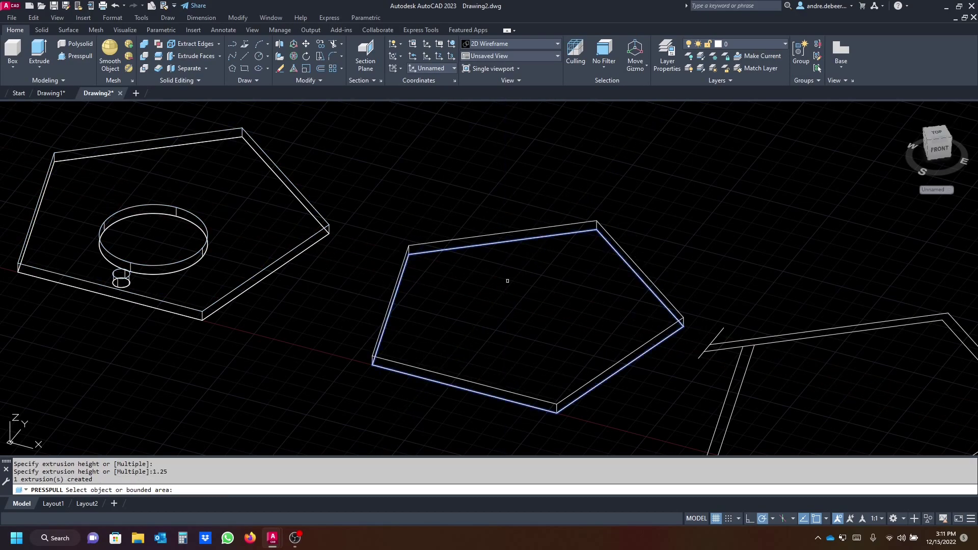
# Presspull the left side wall strip of the third profile to a height of 30
pyautogui.moveTo(912, 366); pyautogui.dragTo(762, 280, button='middle')
pyautogui.click(583, 279)
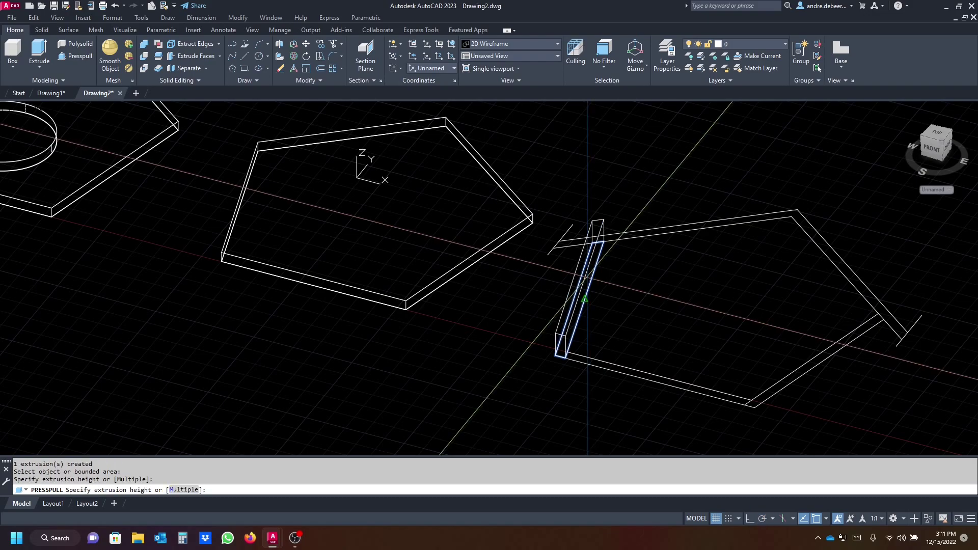
pyautogui.write('30')
pyautogui.press('Return')
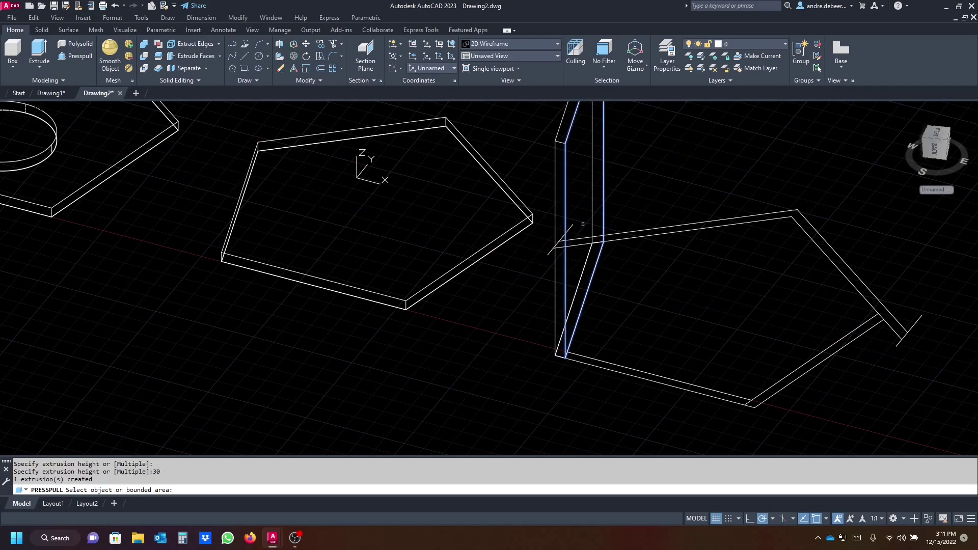
# Erase the left side wall solid that was presspulled to 30
pyautogui.scroll(-5, 605, 294)
pyautogui.keyDown('shift'); pyautogui.moveTo(605, 294); pyautogui.dragTo(572, 260, button='middle'); pyautogui.keyUp('shift')
pyautogui.scroll(3, 573, 263)
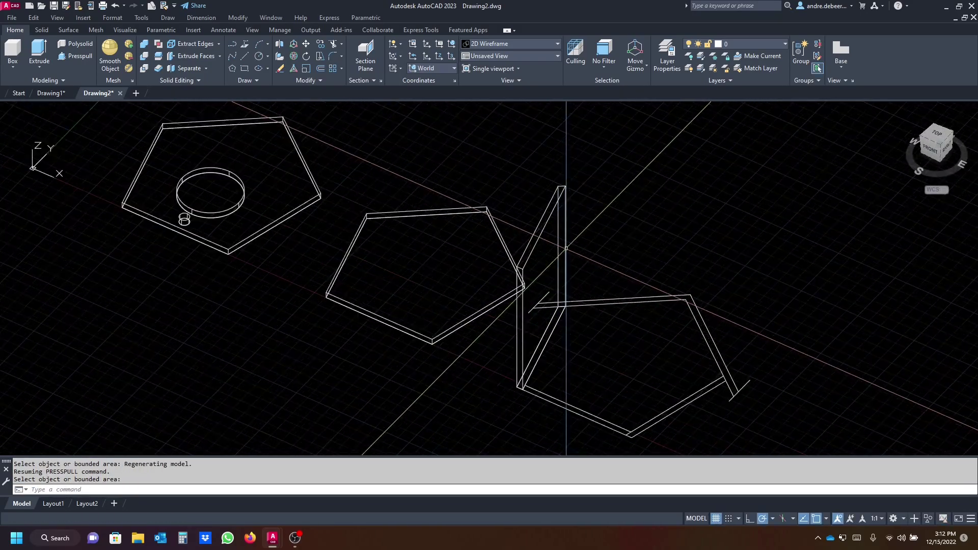
pyautogui.press('Return')
pyautogui.click(563, 283)
pyautogui.press('Delete')
pyautogui.scroll(2, 566, 283)
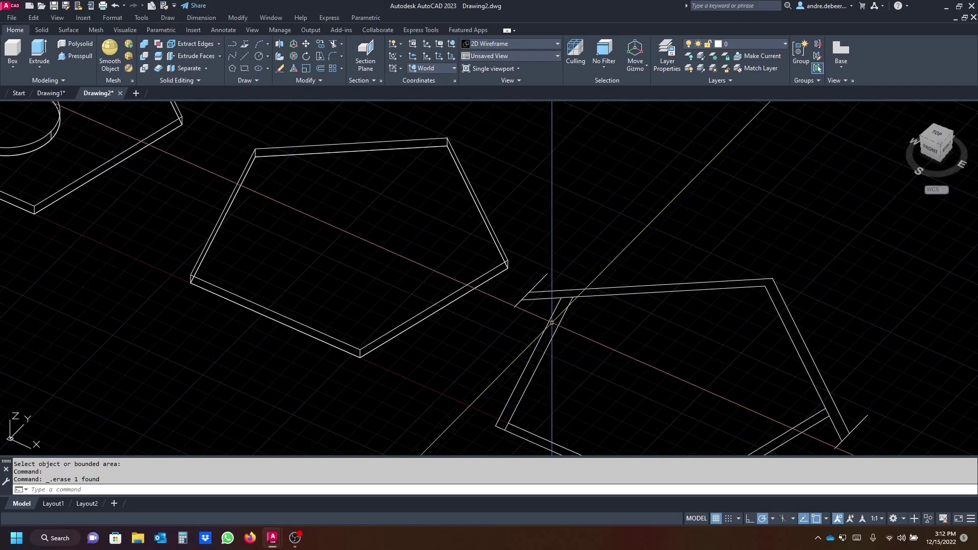
# Presspull the left side wall strip and the floor strip of the third profile to a height of 25
pyautogui.click(79, 56)
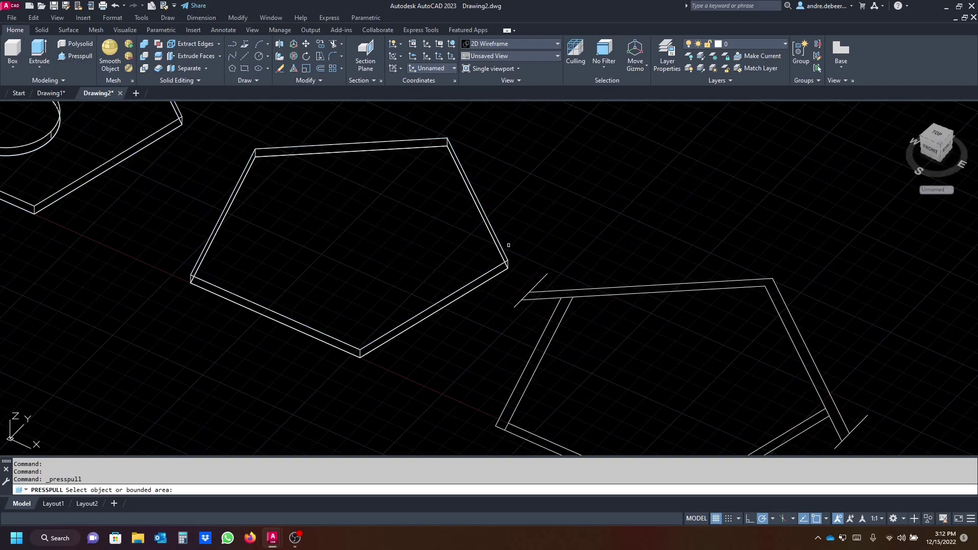
pyautogui.click(551, 333)
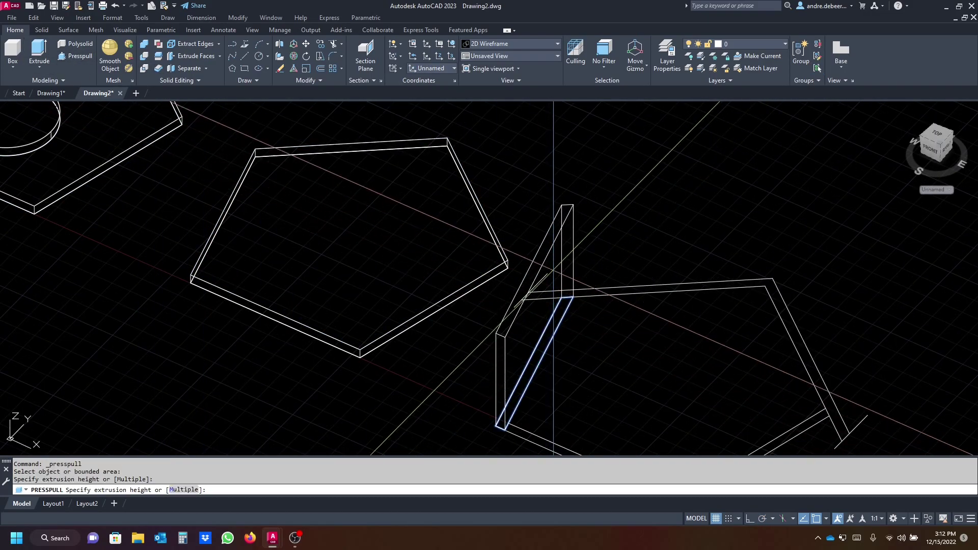
pyautogui.press('Return')
pyautogui.moveTo(616, 293); pyautogui.dragTo(511, 210, button='middle')
pyautogui.click(451, 366)
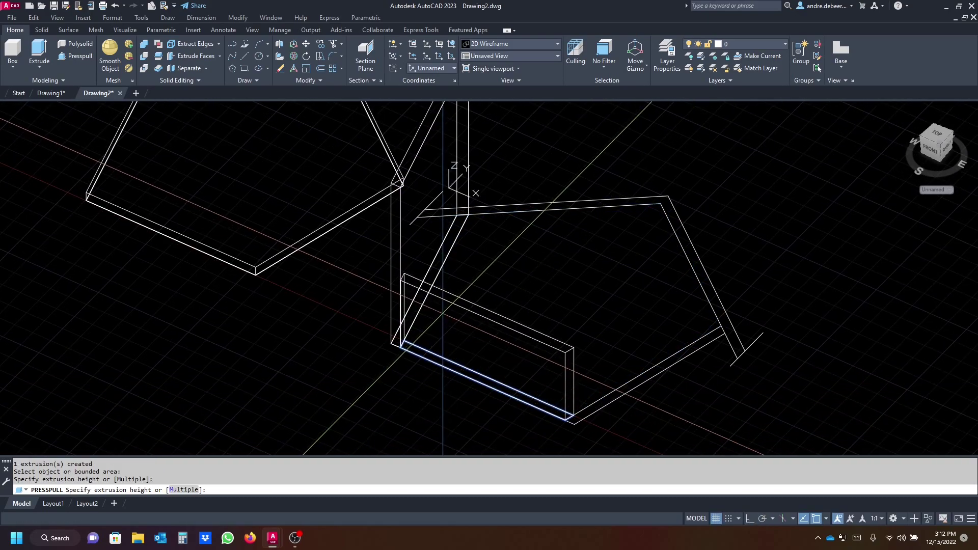
pyautogui.write('25')
pyautogui.press('Return')
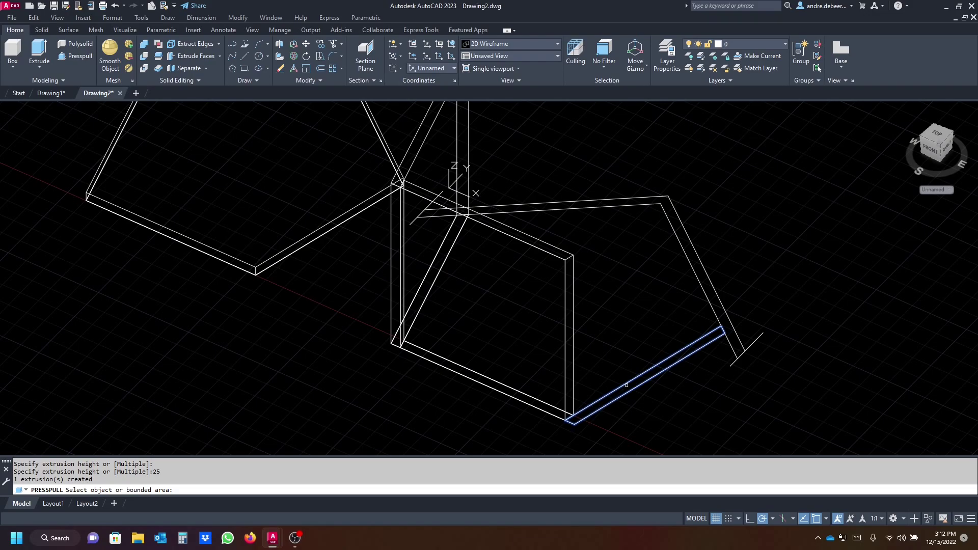
# Presspull the right side wall strip of the third profile to a height of 25
pyautogui.click(627, 386)
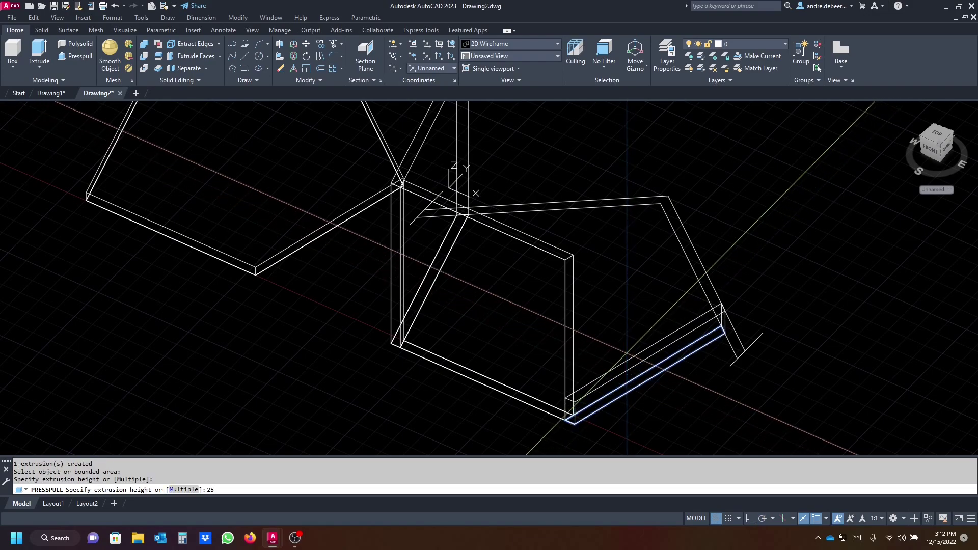
pyautogui.write('25')
pyautogui.press('F7')
pyautogui.press('Return')
pyautogui.scroll(-3, 624, 352)
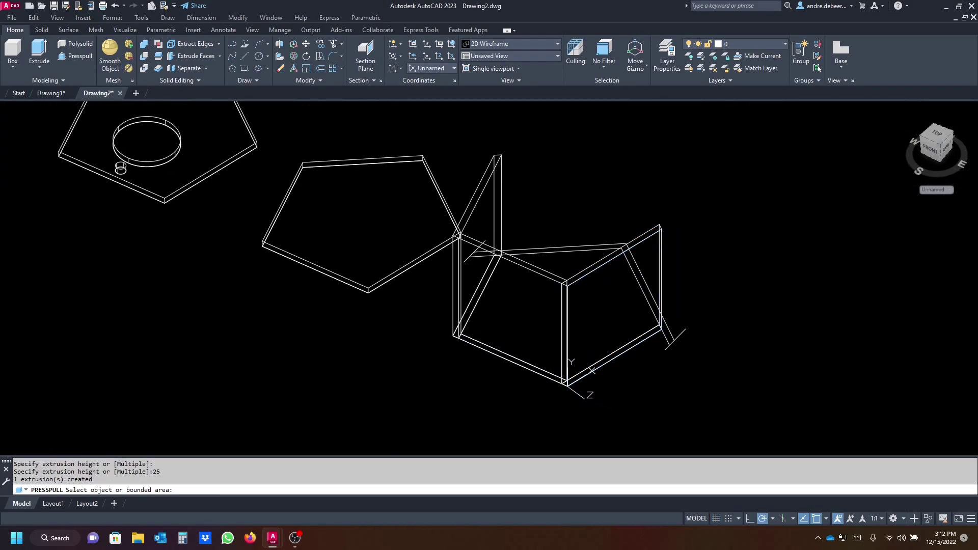
# Examine the roof overhang on the finished birdhouse in Drawing1 and return to Drawing2
pyautogui.moveTo(623, 352)
pyautogui.keyDown('shift'); pyautogui.mouseDown(button='middle')
pyautogui.moveTo(594, 369)
pyautogui.moveTo(541, 360)
pyautogui.moveTo(638, 350)
pyautogui.mouseUp(button='middle'); pyautogui.keyUp('shift')
pyautogui.click(47, 92)
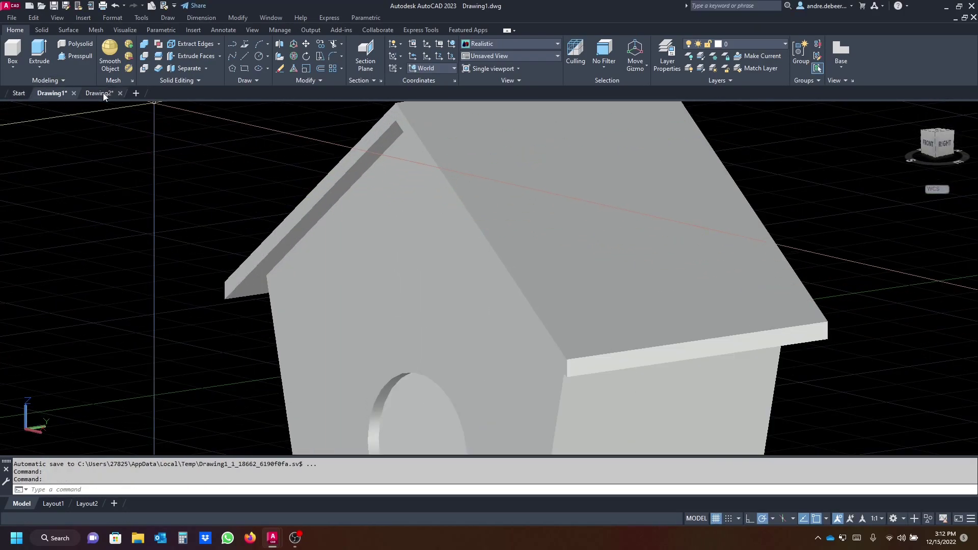
pyautogui.click(99, 93)
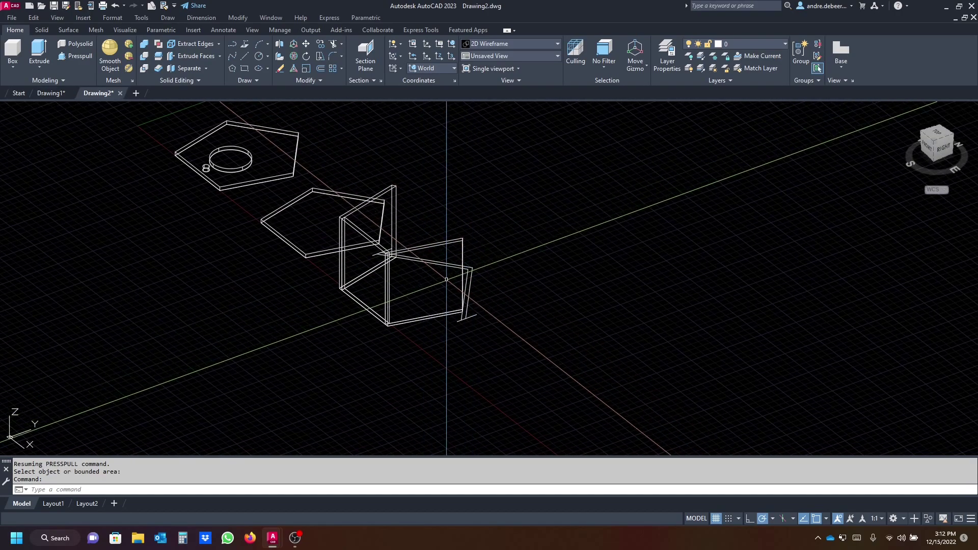
# Presspull the roof strip up to the top corner of the left side wall so both have the same height
pyautogui.keyDown('shift'); pyautogui.moveTo(446, 279); pyautogui.dragTo(469, 322, button='middle'); pyautogui.keyUp('shift')
pyautogui.scroll(4, 463, 255)
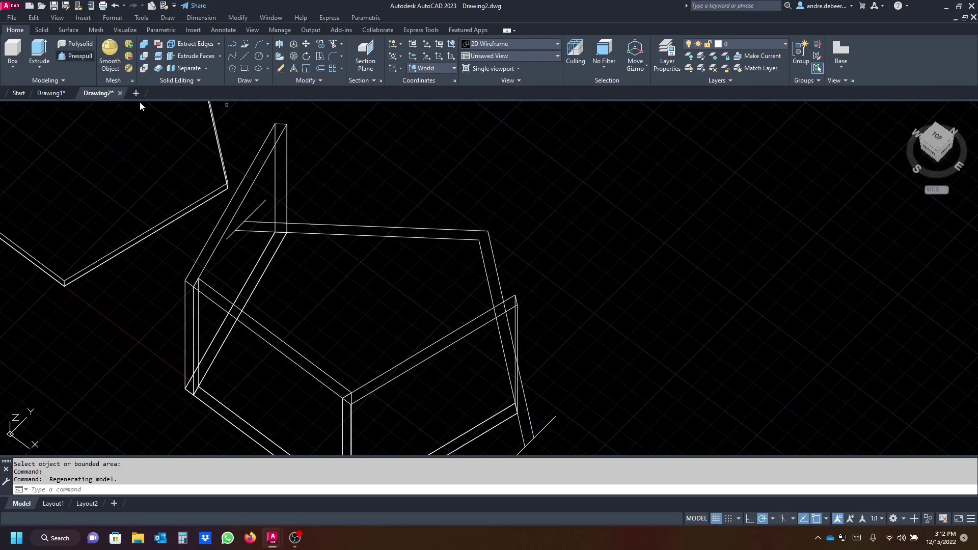
pyautogui.click(397, 233)
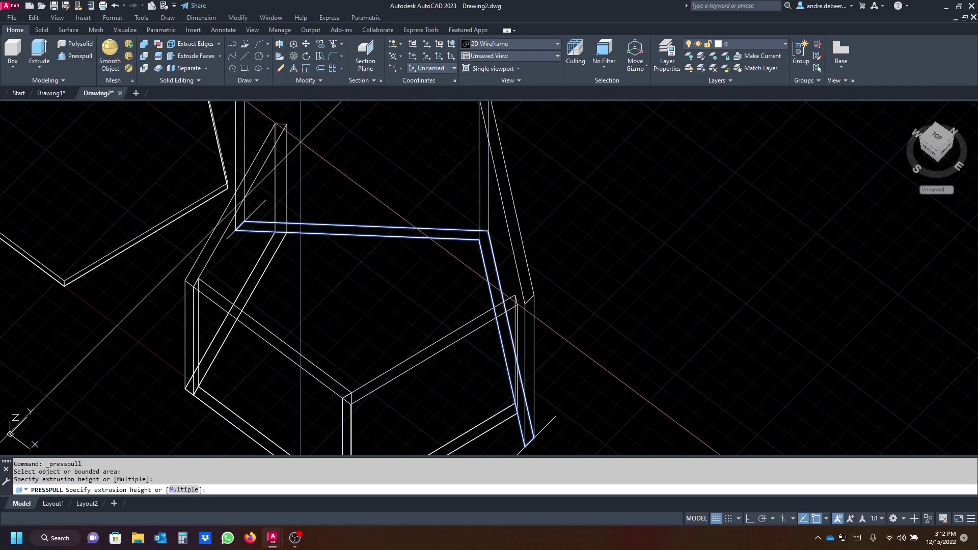
pyautogui.click(287, 124)
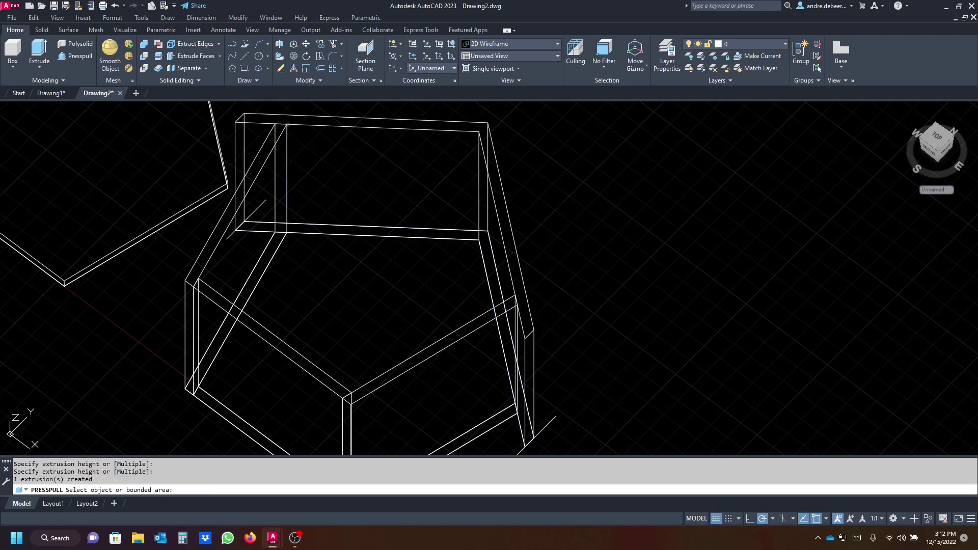
# Presspull the upper end face of the roof a further 4 beyond the walls
pyautogui.click(377, 123)
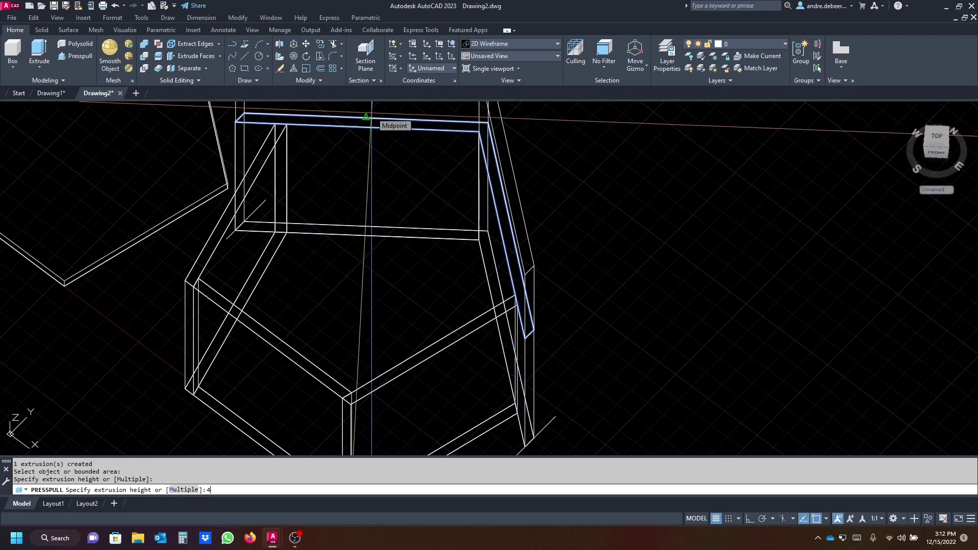
pyautogui.write('4')
pyautogui.press('Return')
pyautogui.press('Return')
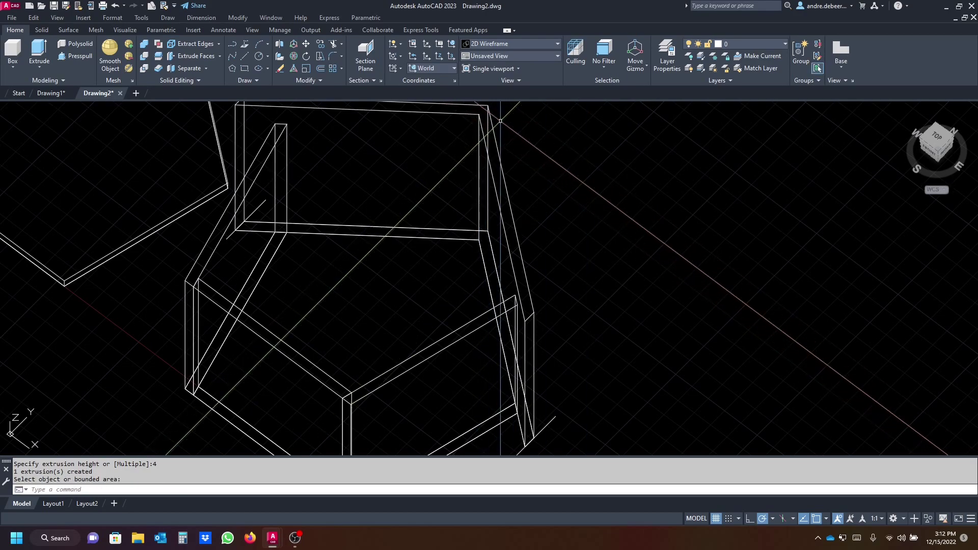
# Move the roof solid 2 units down along the Z axis to share the overhang between both ends
pyautogui.click(491, 110)
pyautogui.click(554, 224)
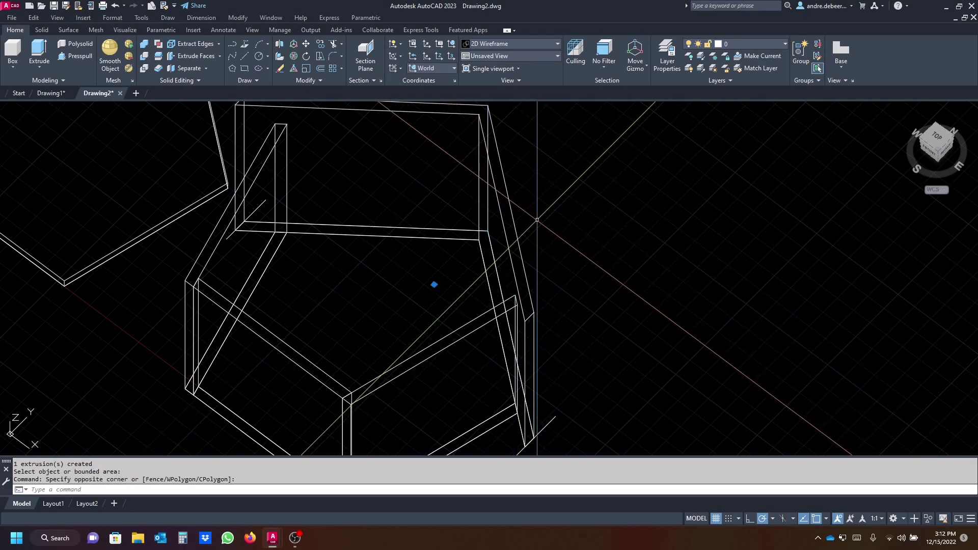
pyautogui.press('Escape')
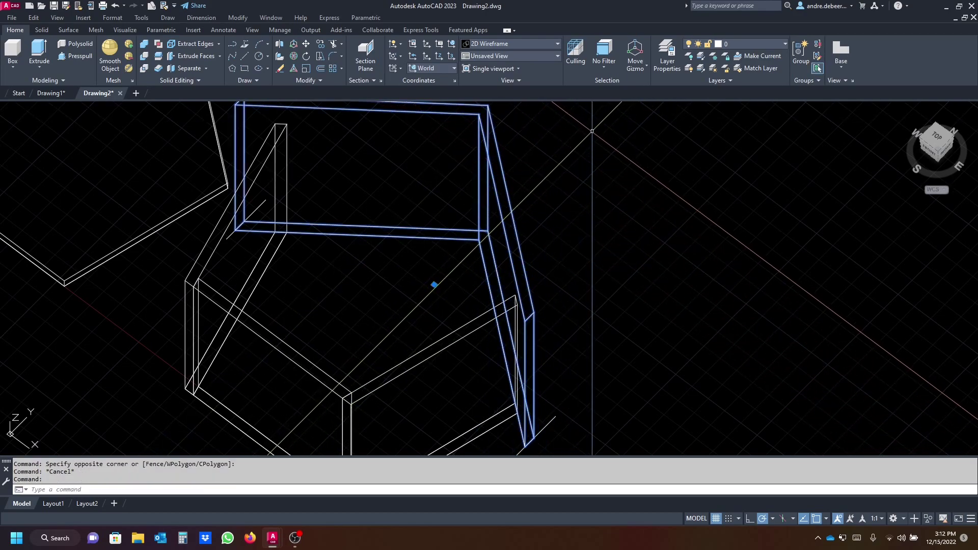
pyautogui.press('Return')
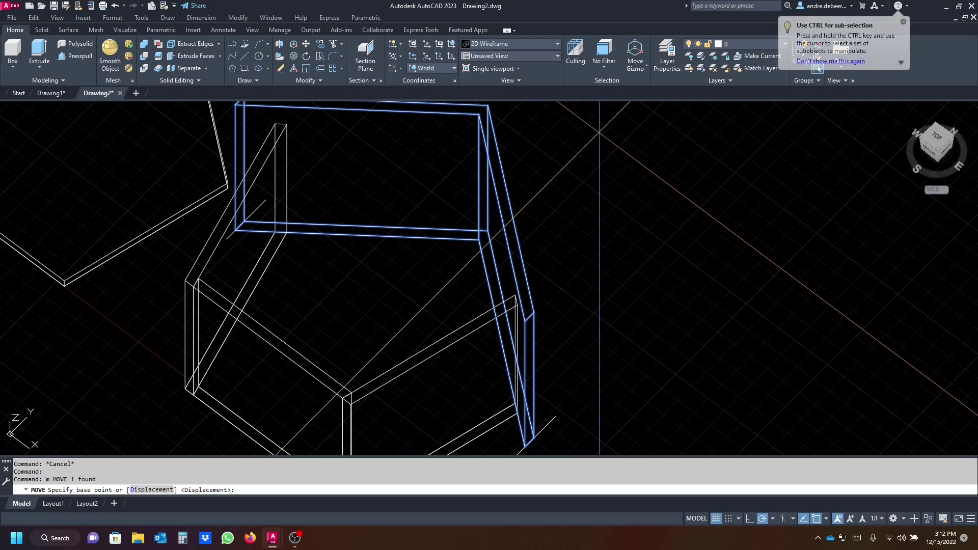
pyautogui.click(601, 152)
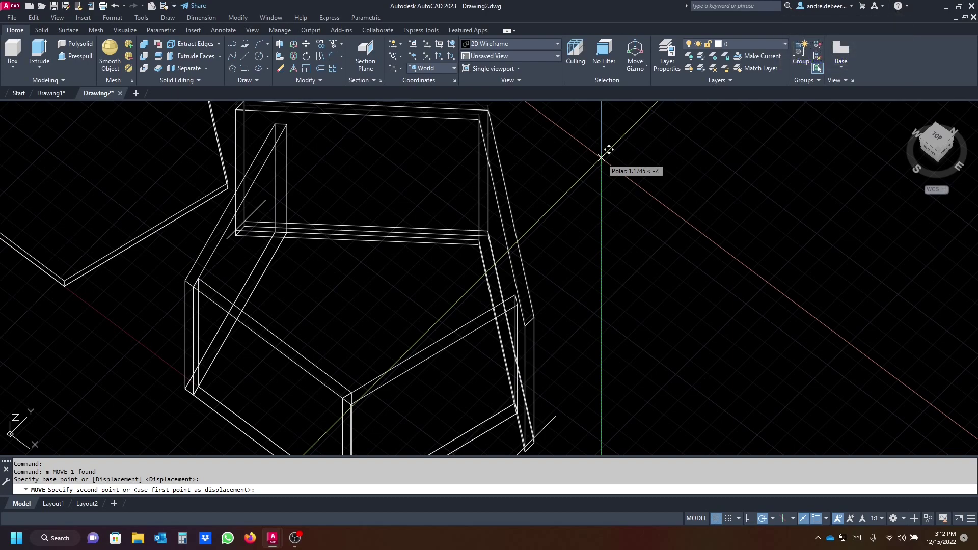
pyautogui.write('2')
pyautogui.press('Return')
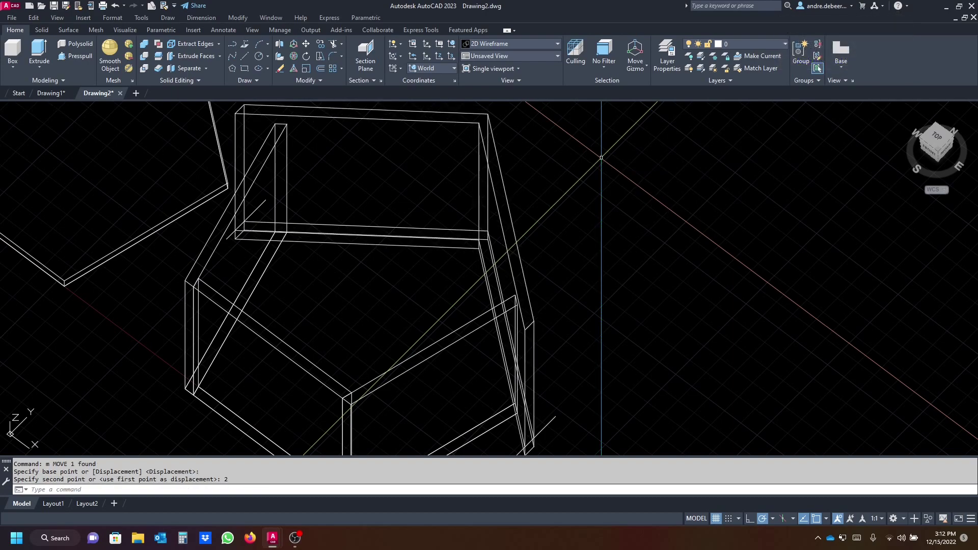
# Presspull the small circle below the entrance hole on the front panel into a perch with a height of 10
pyautogui.moveTo(650, 259); pyautogui.dragTo(705, 237, button='middle')
pyautogui.scroll(-6, 705, 238)
pyautogui.keyDown('shift'); pyautogui.moveTo(331, 284); pyautogui.dragTo(318, 225, button='middle'); pyautogui.keyUp('shift')
pyautogui.scroll(5, 319, 225)
pyautogui.moveTo(356, 326)
pyautogui.mouseDown(button='middle')
pyautogui.moveTo(365, 321)
pyautogui.moveTo(367, 222)
pyautogui.mouseUp(button='middle')
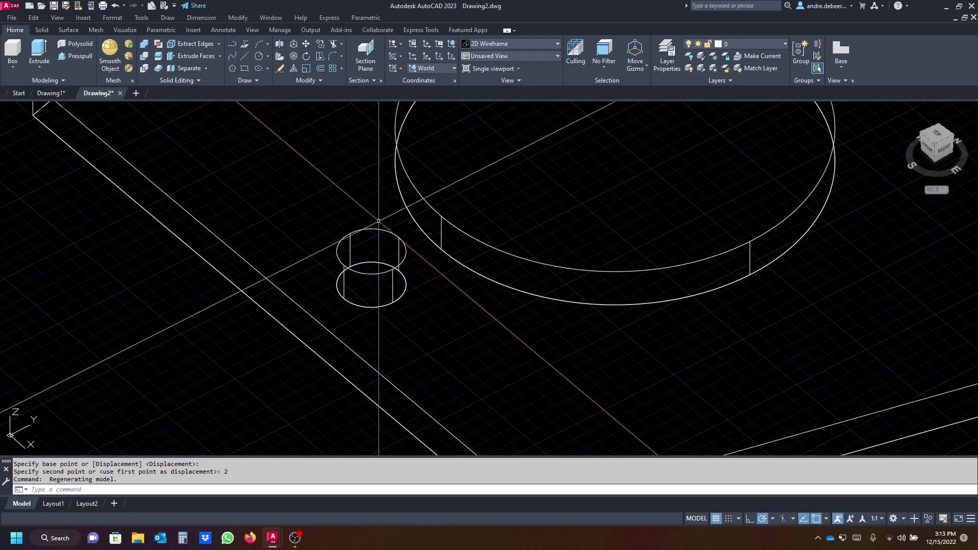
pyautogui.click(76, 56)
pyautogui.click(367, 286)
pyautogui.scroll(-5, 367, 255)
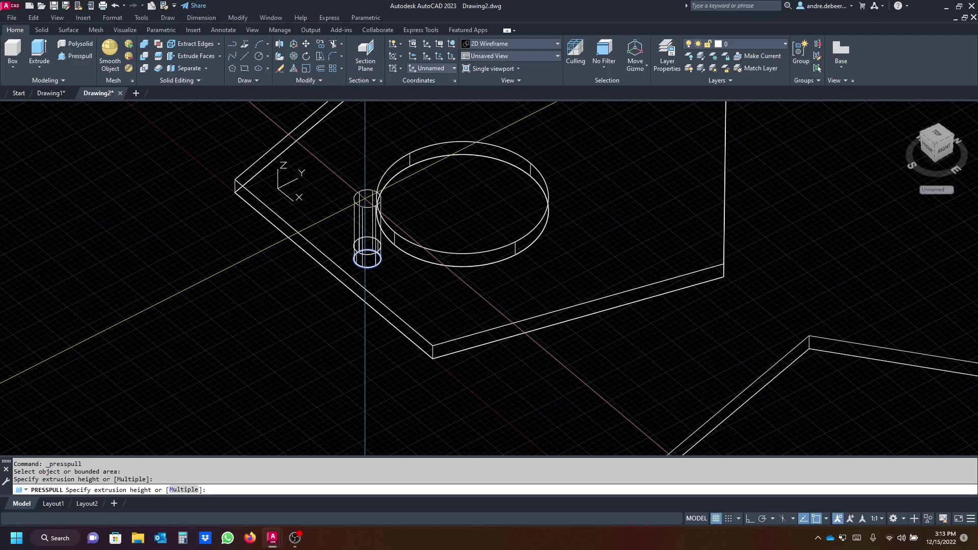
pyautogui.write('10')
pyautogui.press('Return')
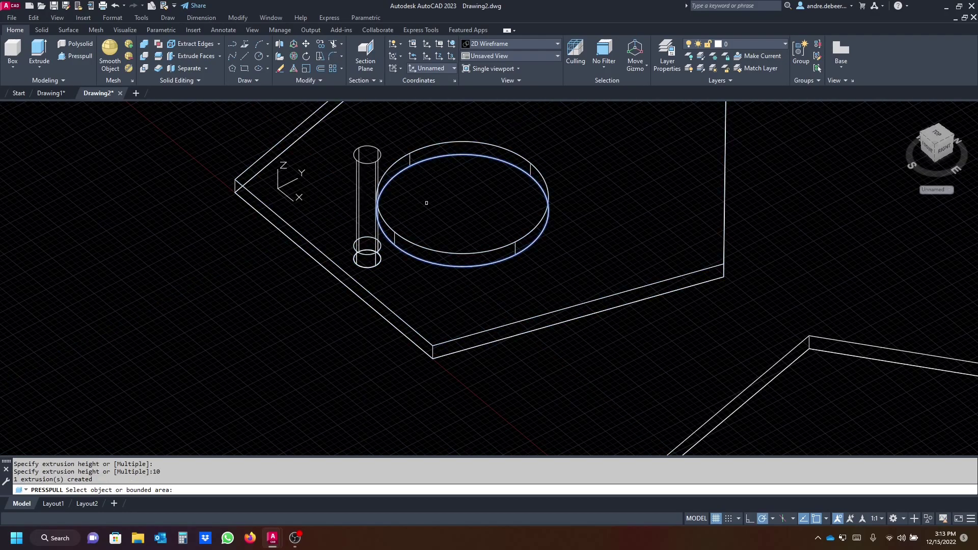
# Move the plain pentagon panel from its lower corner onto the matching bottom corner of the walls to close the back end
pyautogui.keyDown('shift'); pyautogui.moveTo(427, 202); pyautogui.dragTo(438, 219, button='middle'); pyautogui.keyUp('shift')
pyautogui.scroll(5, 439, 216)
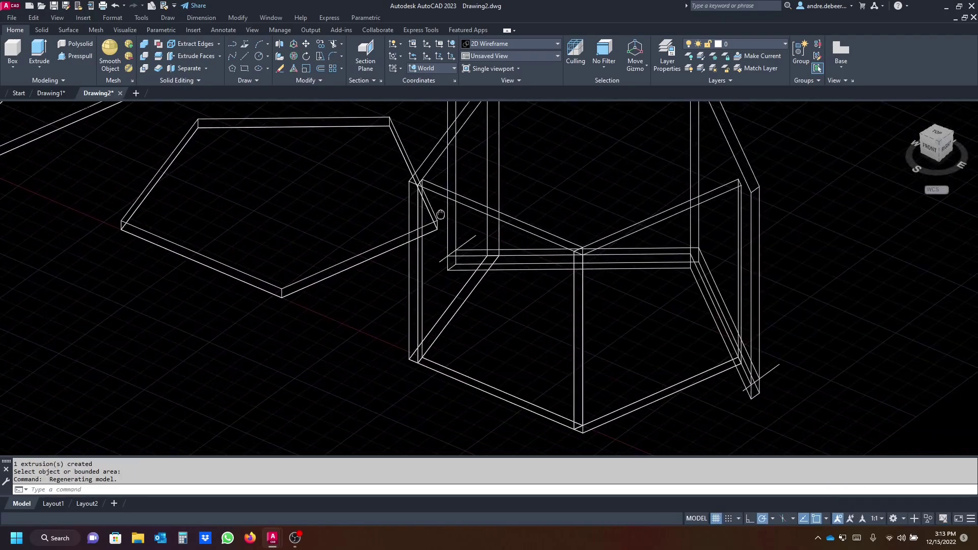
pyautogui.scroll(-3, 331, 386)
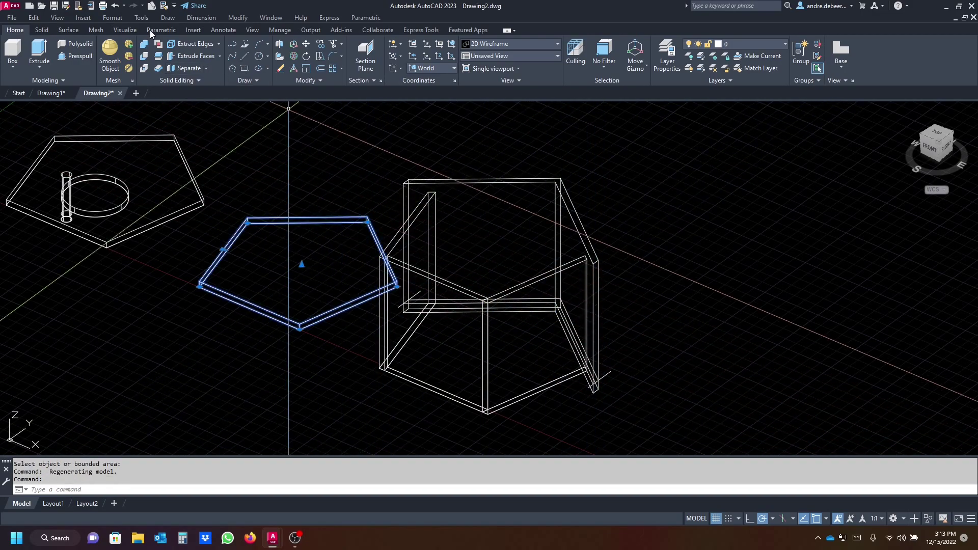
pyautogui.click(306, 45)
pyautogui.scroll(5, 399, 307)
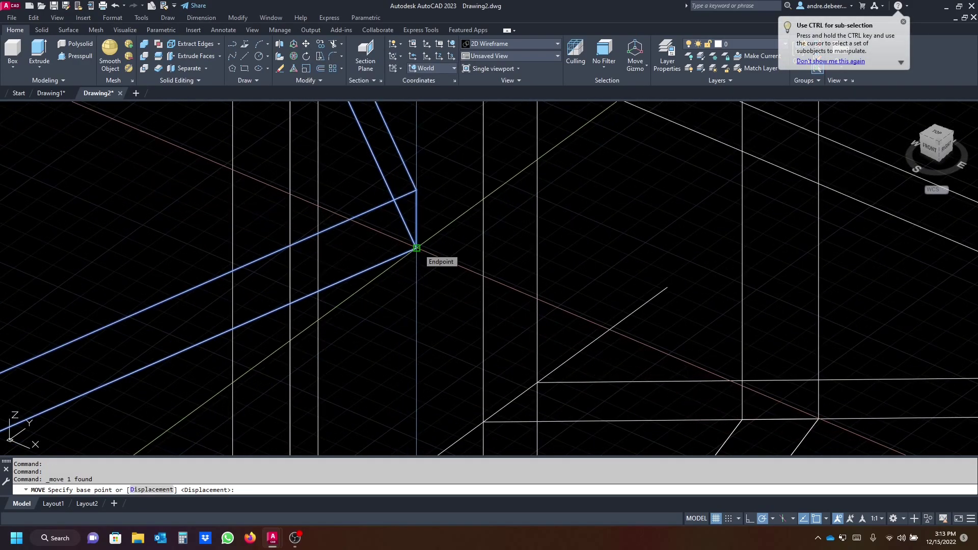
pyautogui.scroll(-3, 423, 239)
pyautogui.scroll(2, 509, 218)
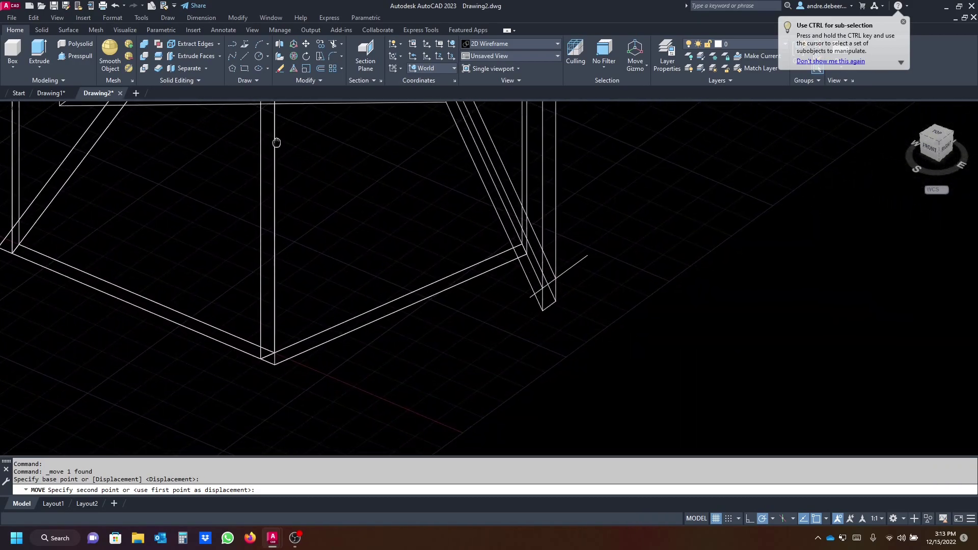
pyautogui.scroll(2, 509, 217)
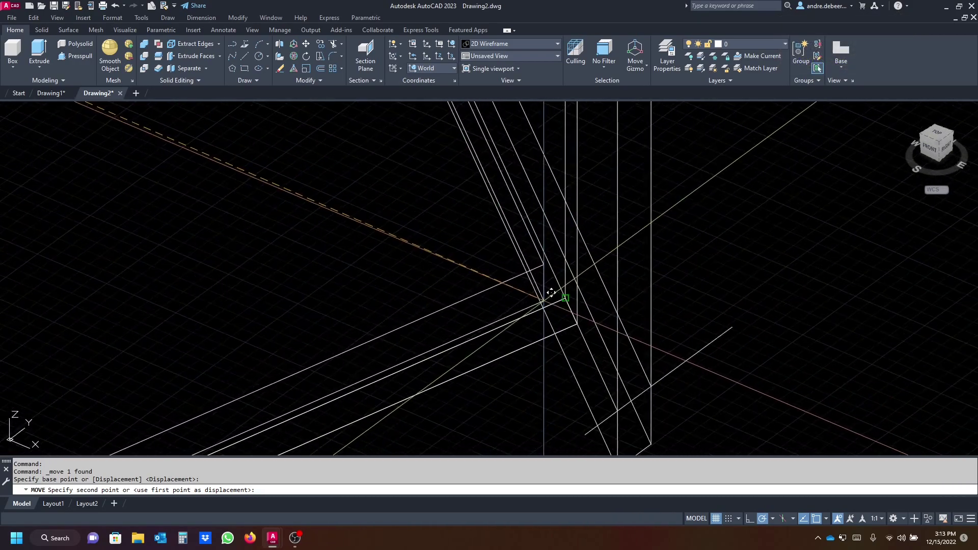
pyautogui.keyDown('shift'); pyautogui.moveTo(457, 326); pyautogui.dragTo(580, 331, button='middle'); pyautogui.keyUp('shift')
pyautogui.scroll(-3, 572, 349)
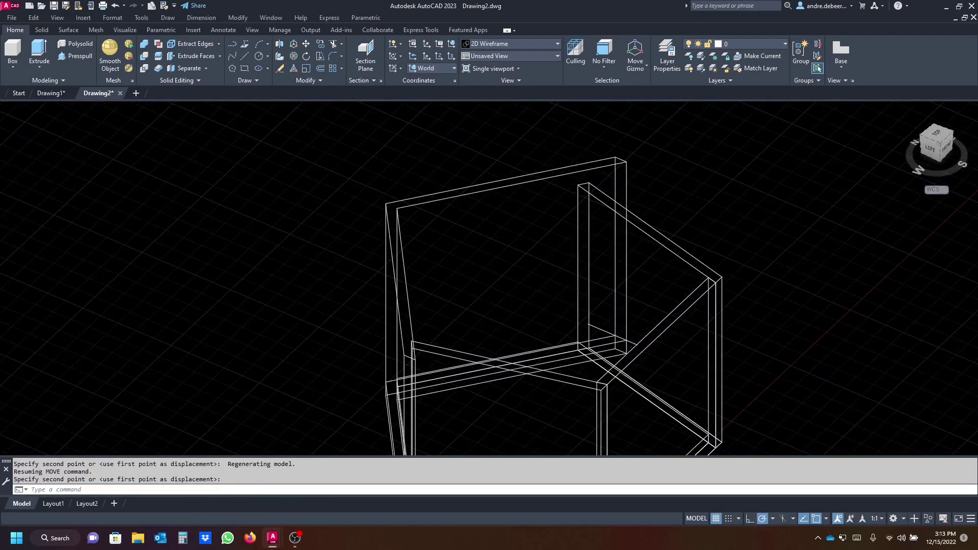
pyautogui.click(556, 289)
# Move the front panel together with the perch from its corner onto the matching corner at the upper end of the walls
pyautogui.keyDown('shift'); pyautogui.moveTo(555, 288); pyautogui.dragTo(379, 239, button='middle'); pyautogui.keyUp('shift')
pyautogui.scroll(5, 379, 239)
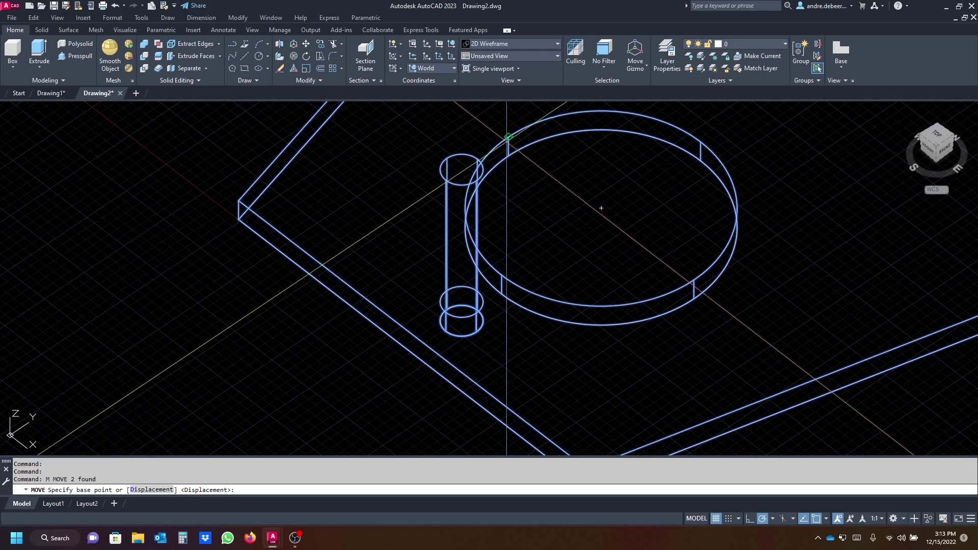
pyautogui.keyDown('shift'); pyautogui.moveTo(601, 208); pyautogui.dragTo(484, 264, button='middle'); pyautogui.keyUp('shift')
pyautogui.keyDown('shift'); pyautogui.moveTo(450, 230); pyautogui.dragTo(454, 245, button='middle'); pyautogui.keyUp('shift')
pyautogui.scroll(-5, 438, 220)
pyautogui.keyDown('shift'); pyautogui.moveTo(341, 179); pyautogui.dragTo(452, 246, button='middle'); pyautogui.keyUp('shift')
pyautogui.scroll(4, 467, 259)
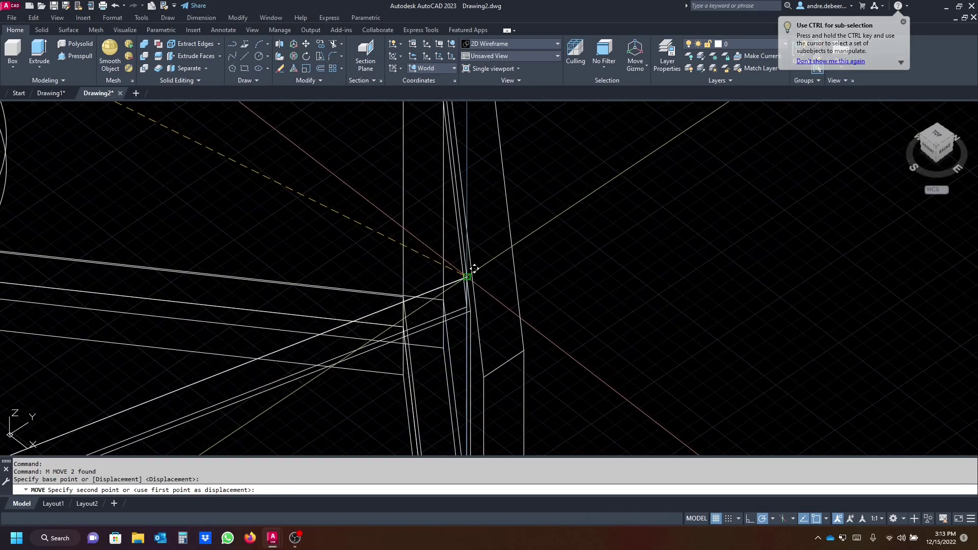
pyautogui.click(466, 275)
pyautogui.scroll(-5, 453, 255)
# Switch to a front view and erase the leftover flat profiles with a window around the base level
pyautogui.keyDown('shift'); pyautogui.moveTo(446, 234); pyautogui.dragTo(404, 221, button='middle'); pyautogui.keyUp('shift')
pyautogui.click(60, 203)
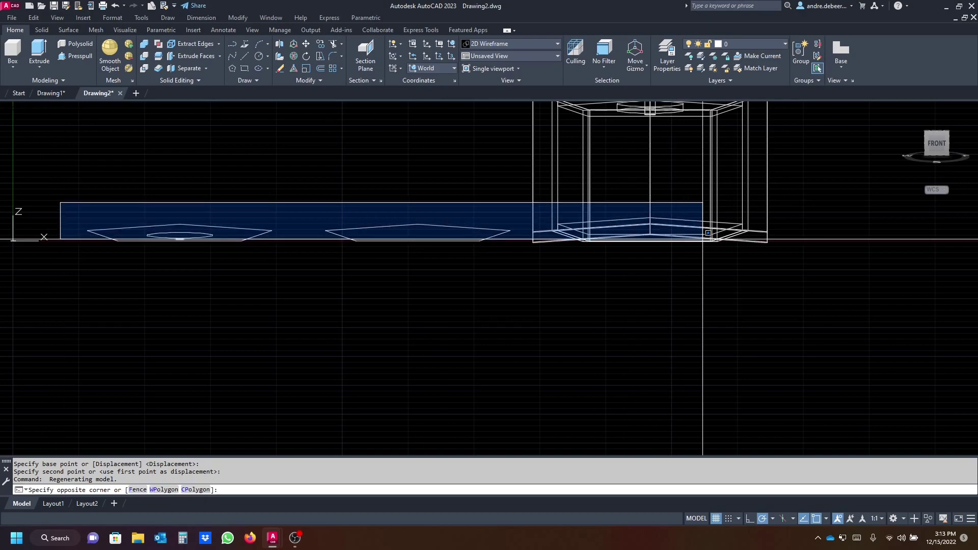
pyautogui.click(784, 250)
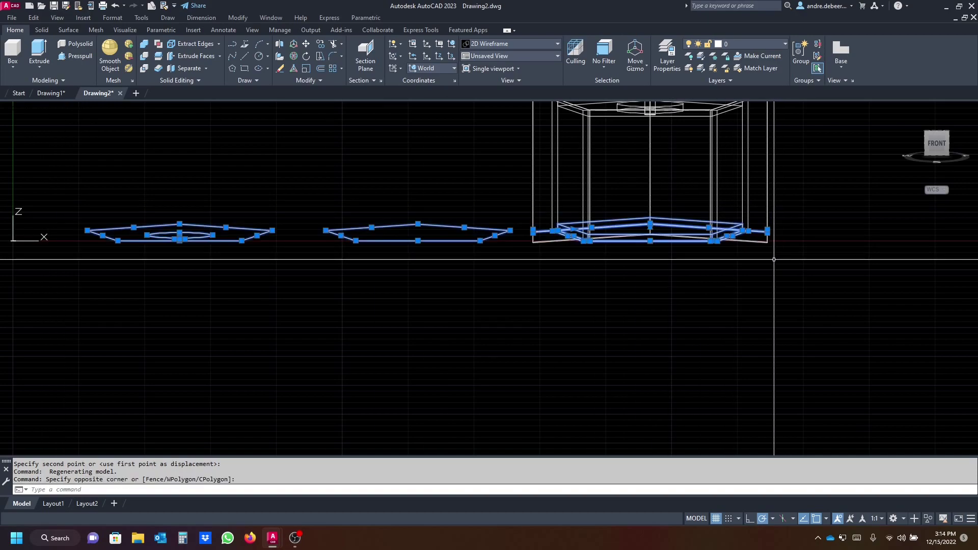
pyautogui.press('Delete')
# Rotate all the birdhouse solids in 3D about the X axis so the house stands upright with its entrance facing forward
pyautogui.keyDown('shift'); pyautogui.moveTo(760, 236); pyautogui.dragTo(606, 216, button='middle'); pyautogui.keyUp('shift')
pyautogui.click(679, 338)
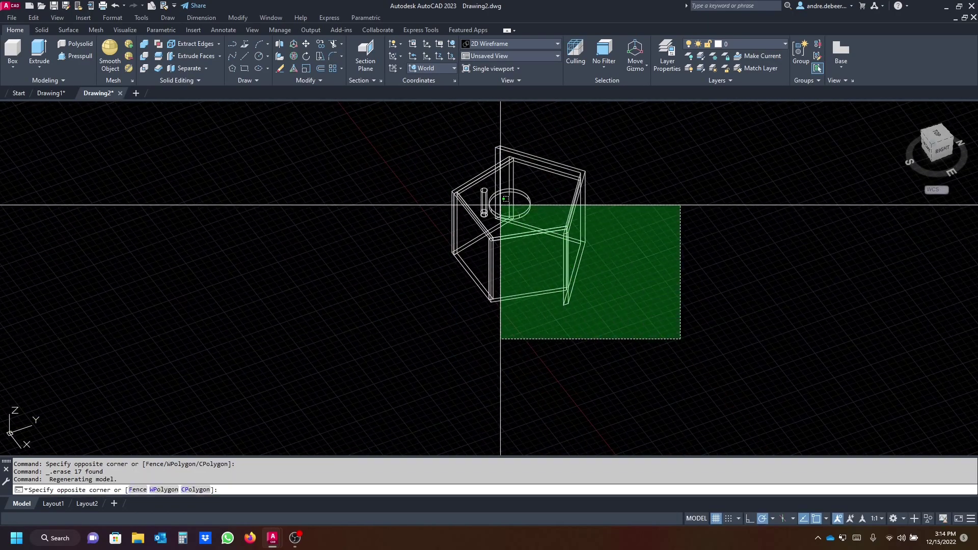
pyautogui.click(432, 154)
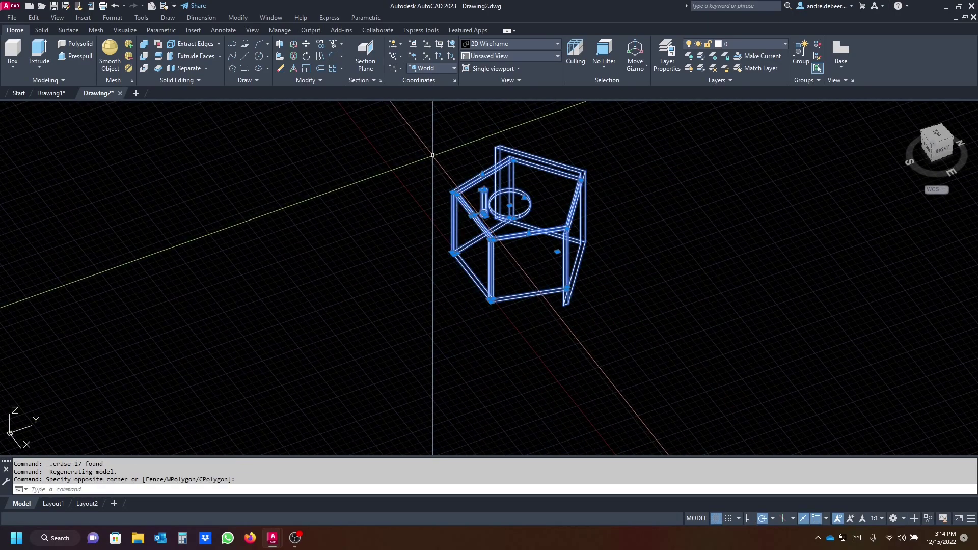
pyautogui.click(293, 56)
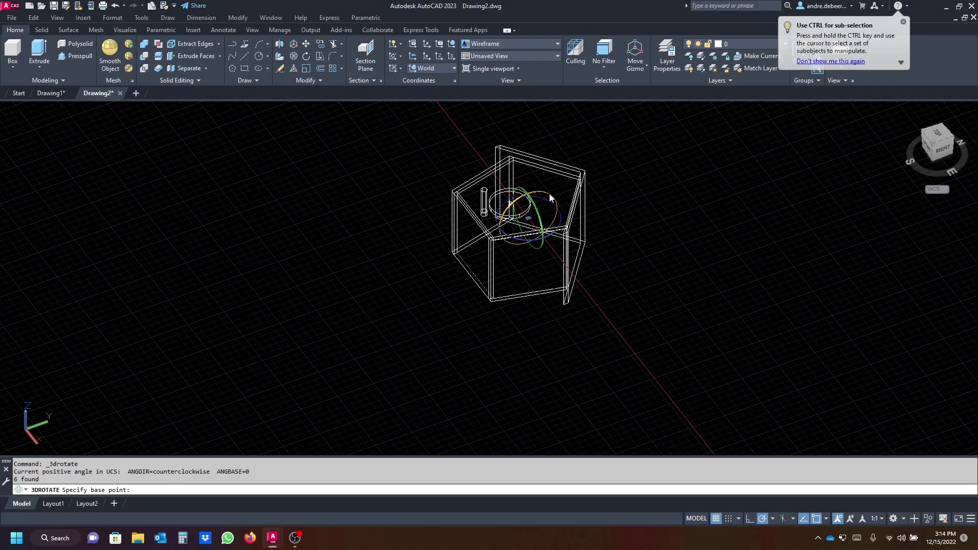
pyautogui.click(528, 218)
pyautogui.click(541, 235)
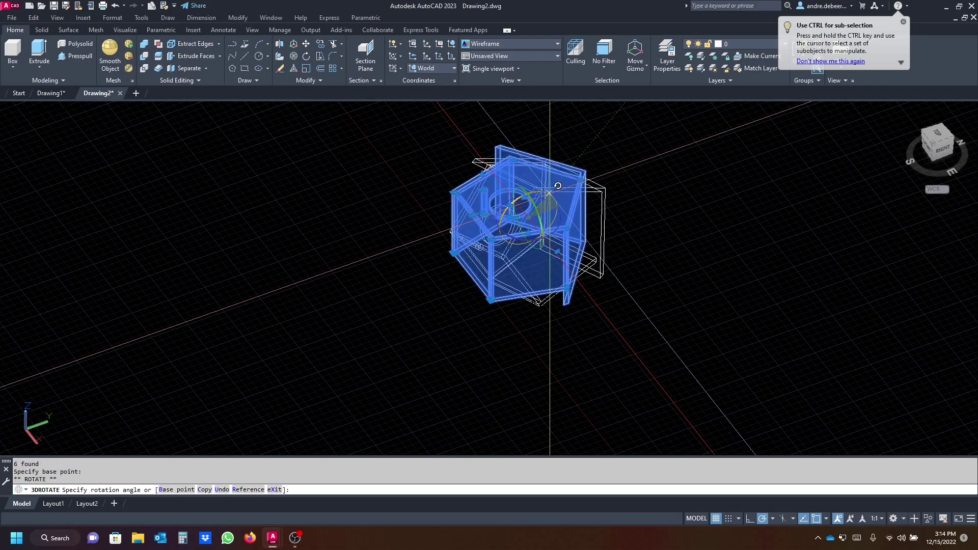
pyautogui.click(528, 129)
# Draw a helper line on the ground plane in front of the rotated birdhouse
pyautogui.press('l')
pyautogui.press('Return')
pyautogui.click(396, 283)
pyautogui.click(369, 345)
pyautogui.press('Return')
# Move the whole birdhouse from its bottom rear corner to the end of the helper line
pyautogui.click(641, 278)
pyautogui.click(476, 135)
pyautogui.moveTo(520, 212); pyautogui.dragTo(547, 201, button='middle')
pyautogui.write('m')
pyautogui.press('Return')
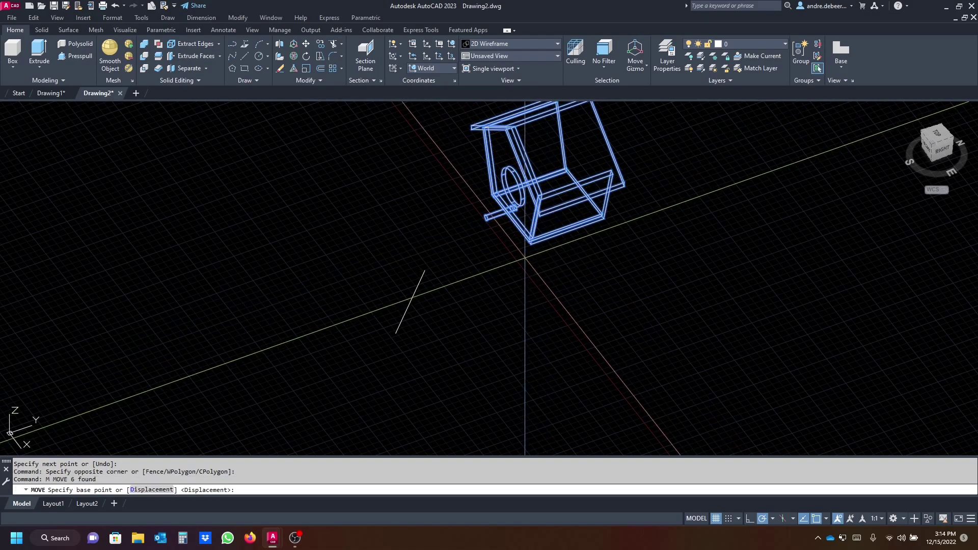
pyautogui.click(603, 218)
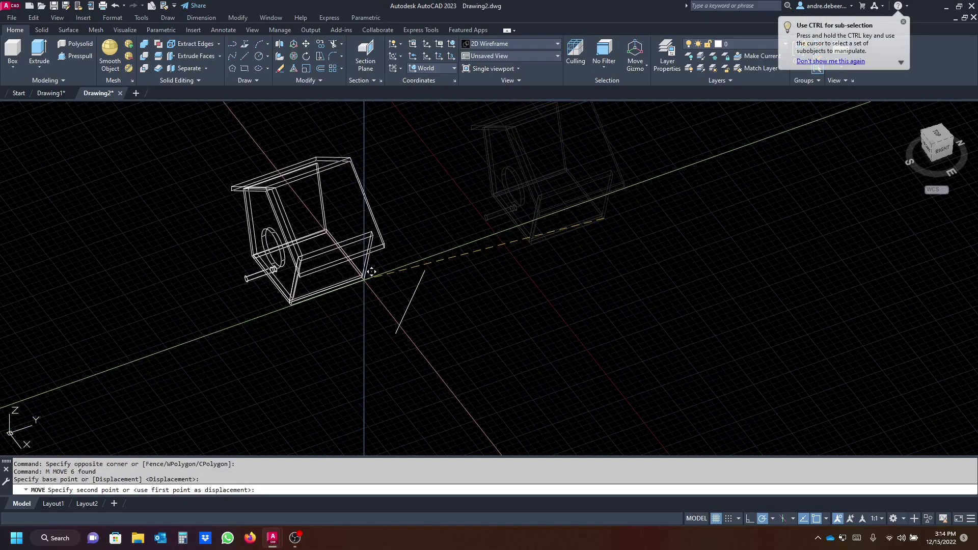
pyautogui.click(425, 270)
# Erase the helper line beside the birdhouse
pyautogui.press('Escape')
pyautogui.click(430, 321)
pyautogui.click(387, 300)
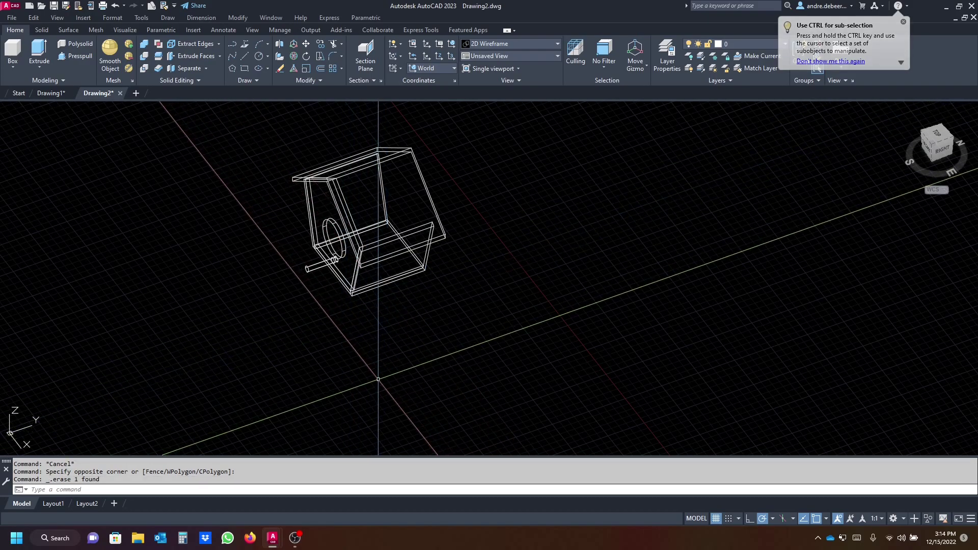
# Display the model in the Realistic visual style and inspect the birdhouse up close
pyautogui.keyDown('shift'); pyautogui.moveTo(370, 351); pyautogui.dragTo(518, 112, button='middle'); pyautogui.keyUp('shift')
pyautogui.click(516, 44)
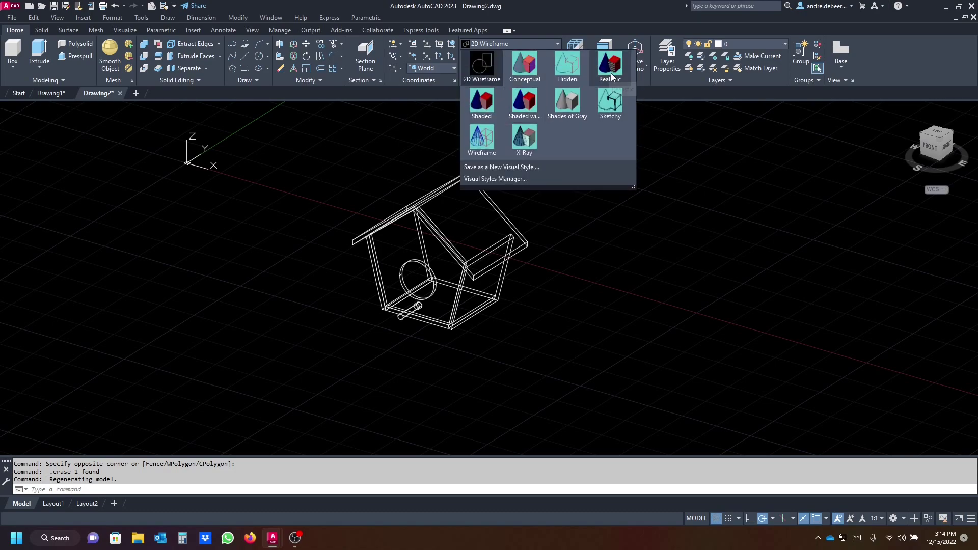
pyautogui.click(611, 66)
pyautogui.scroll(3, 447, 309)
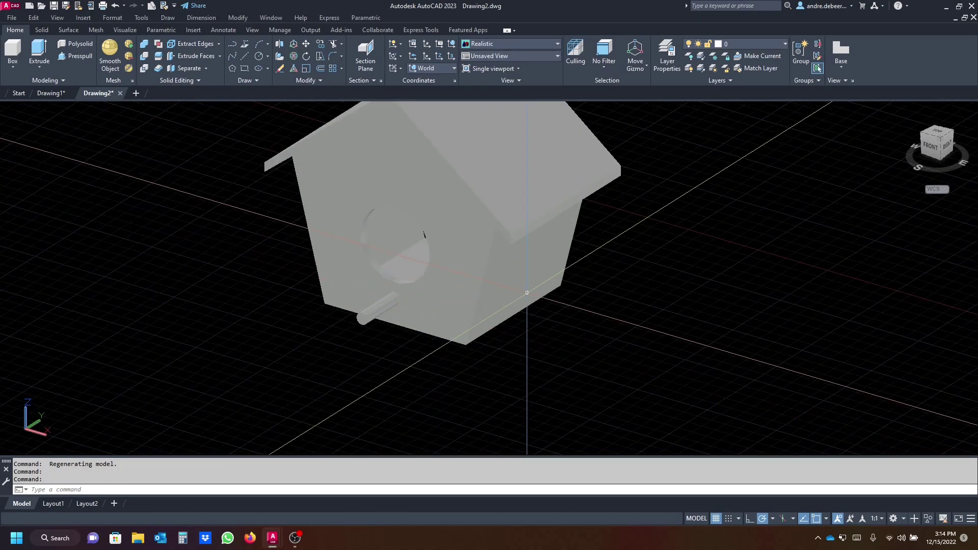
pyautogui.moveTo(526, 292)
pyautogui.keyDown('shift'); pyautogui.mouseDown(button='middle')
pyautogui.moveTo(552, 286)
pyautogui.moveTo(639, 214)
pyautogui.moveTo(540, 260)
pyautogui.moveTo(341, 301)
pyautogui.moveTo(451, 312)
pyautogui.moveTo(535, 301)
pyautogui.moveTo(510, 282)
pyautogui.moveTo(516, 289)
pyautogui.mouseUp(button='middle'); pyautogui.keyUp('shift')
# Undo the operations back to the point before the leftover profiles were erased
pyautogui.write('u')
pyautogui.press('Return')
pyautogui.write('u')
pyautogui.press('Return')
pyautogui.write('u')
pyautogui.press('Return')
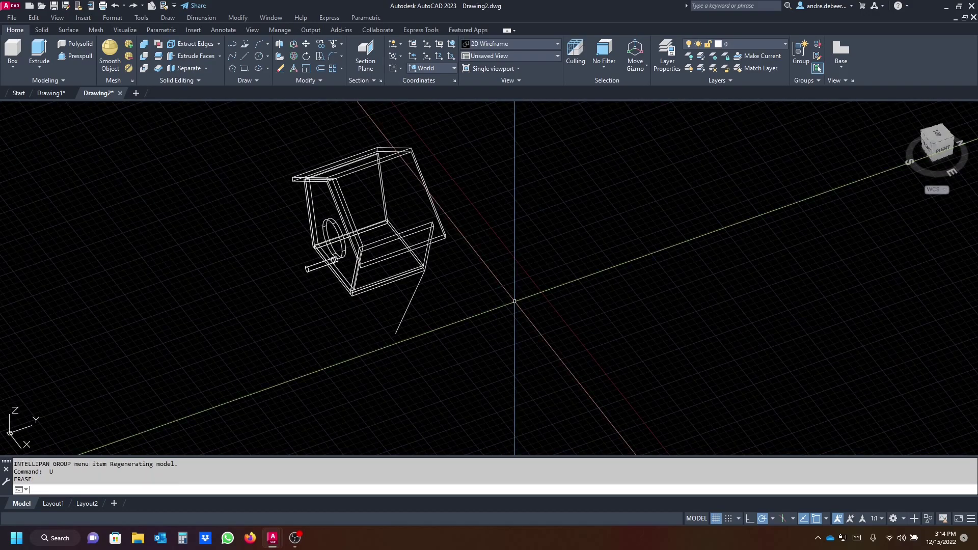
pyautogui.write('u')
pyautogui.press('Return')
pyautogui.write('u')
pyautogui.press('Return')
pyautogui.write('u')
pyautogui.press('Return')
pyautogui.write('u')
pyautogui.press('Return')
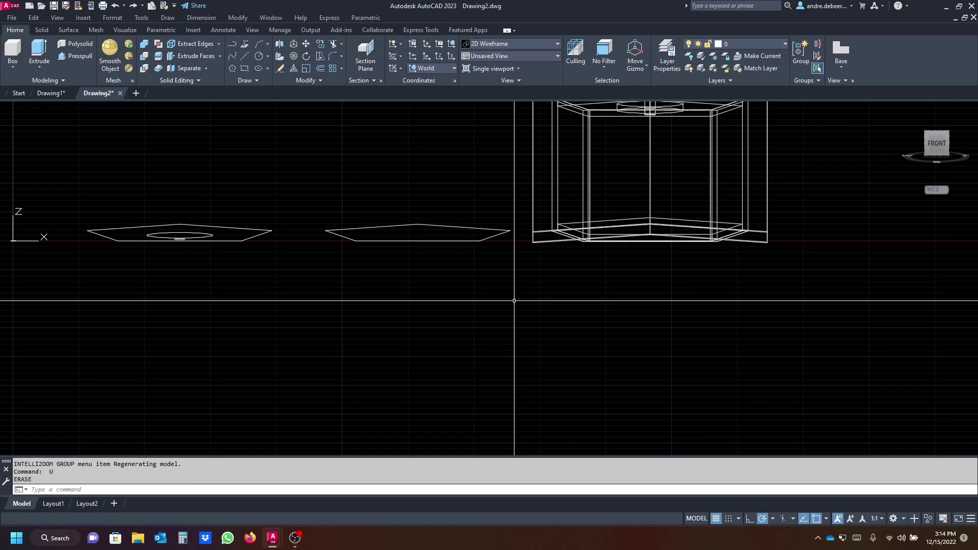
# View the model edge-on from the front and erase only the flat leftover profiles lying on the ground plane, keeping the floor solid
pyautogui.keyDown('shift'); pyautogui.moveTo(716, 252); pyautogui.dragTo(682, 219, button='middle'); pyautogui.keyUp('shift')
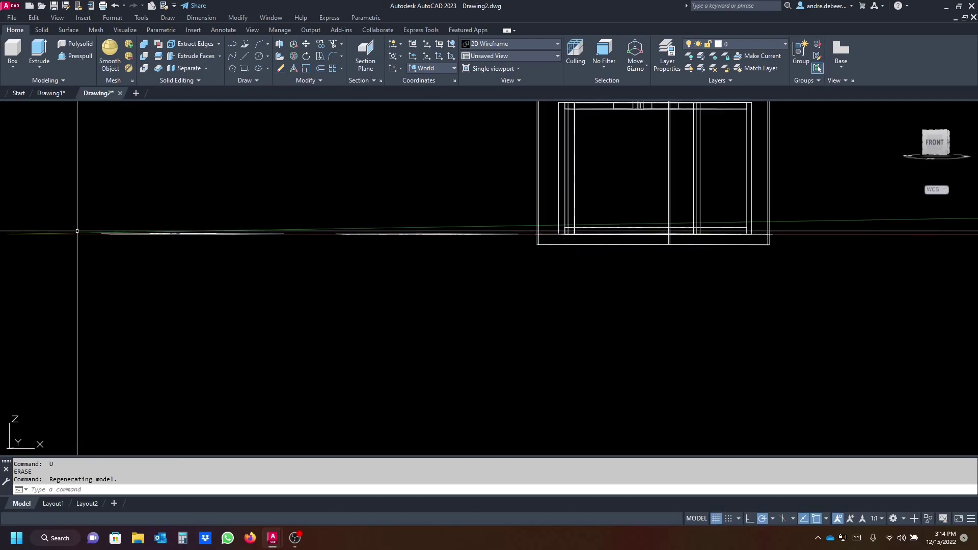
pyautogui.click(856, 244)
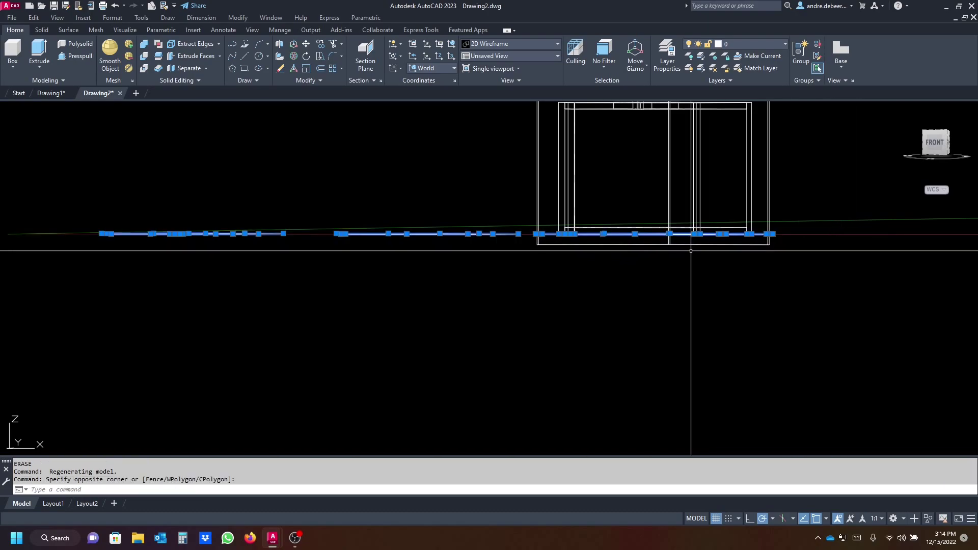
pyautogui.click(41, 226)
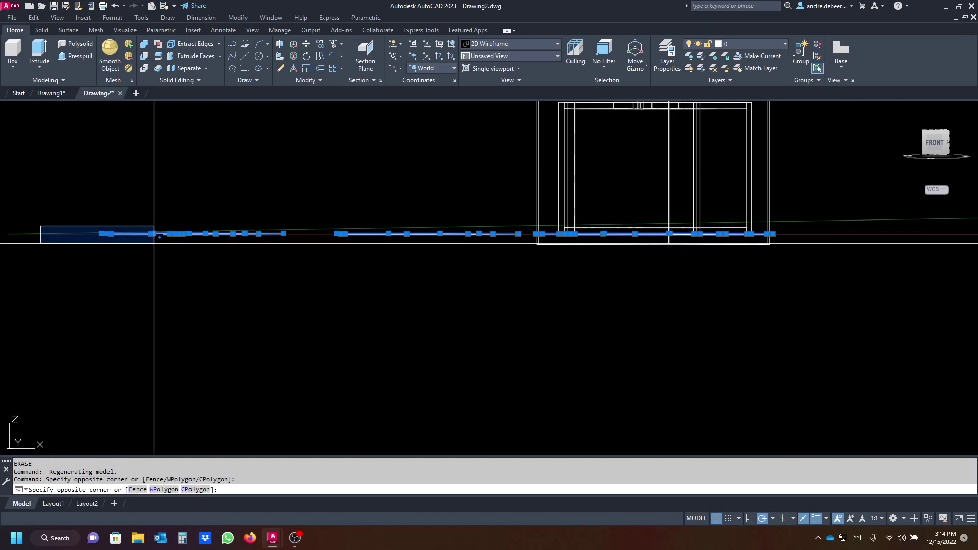
pyautogui.click(789, 238)
pyautogui.press('Delete')
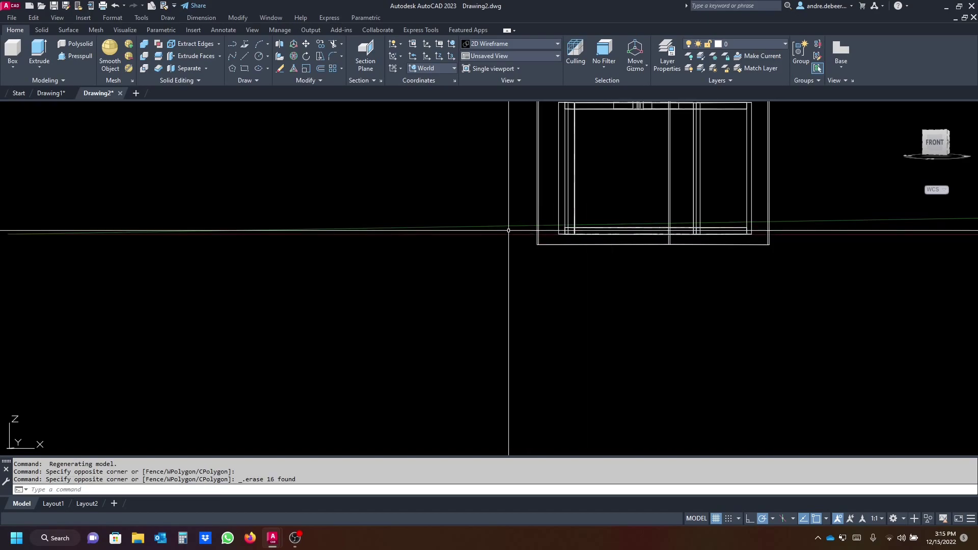
# Select the complete birdhouse and rotate it in 3D about the X axis until it stands upright with the entrance facing forward
pyautogui.keyDown('shift'); pyautogui.moveTo(505, 227); pyautogui.dragTo(453, 264, button='middle'); pyautogui.keyUp('shift')
pyautogui.scroll(-3, 445, 271)
pyautogui.click(641, 367)
pyautogui.click(435, 191)
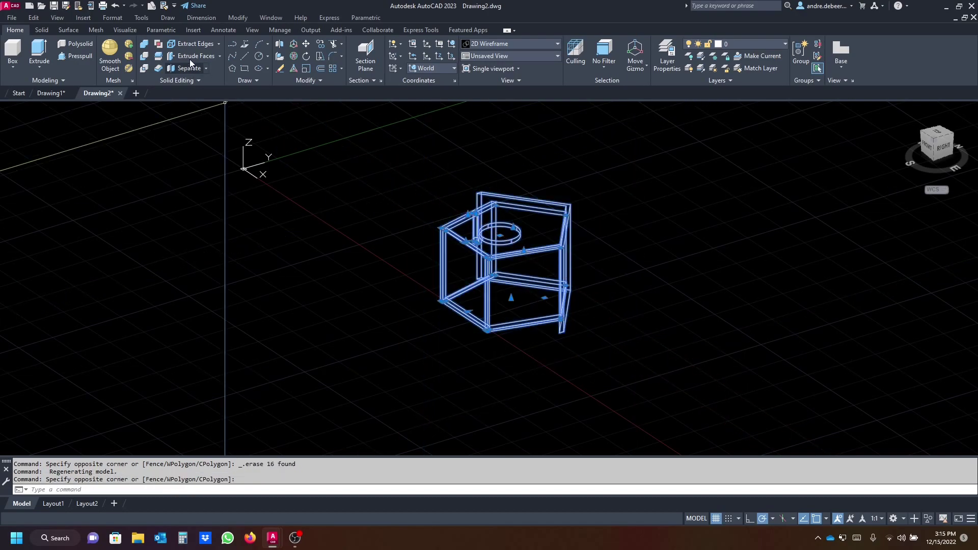
pyautogui.click(294, 56)
pyautogui.click(517, 239)
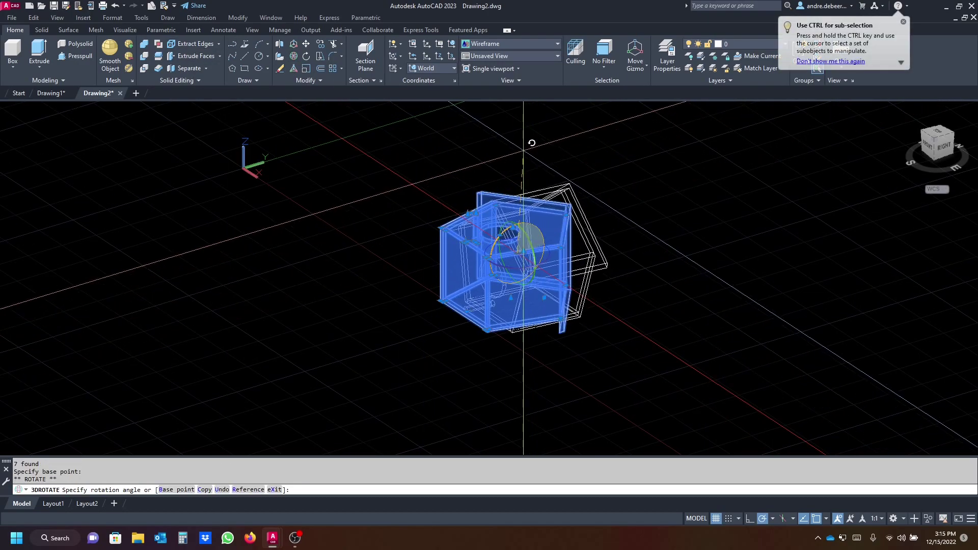
pyautogui.press('Escape')
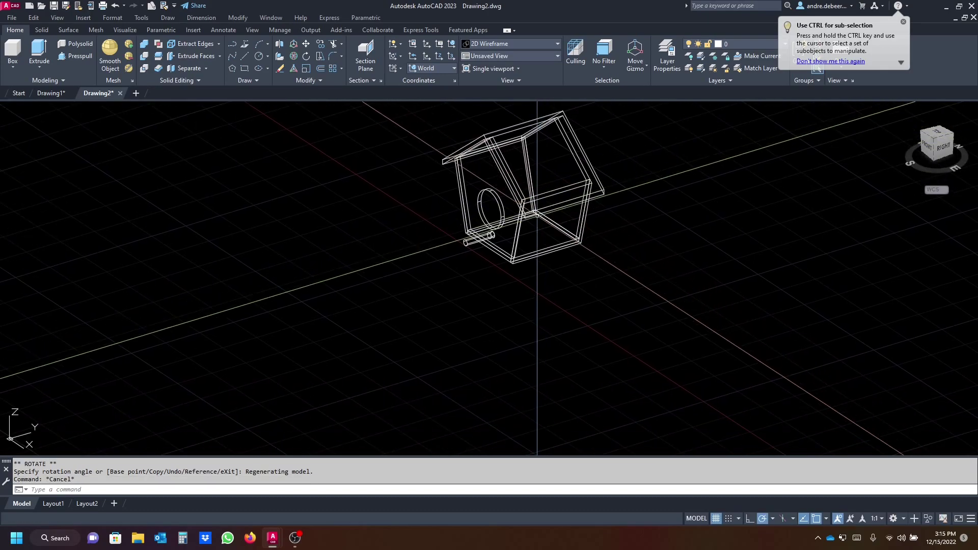
pyautogui.moveTo(501, 307); pyautogui.dragTo(509, 280, button='middle')
# Draw a single helper line on the ground plane below the upright birdhouse
pyautogui.write('l')
pyautogui.press('Return')
pyautogui.click(467, 280)
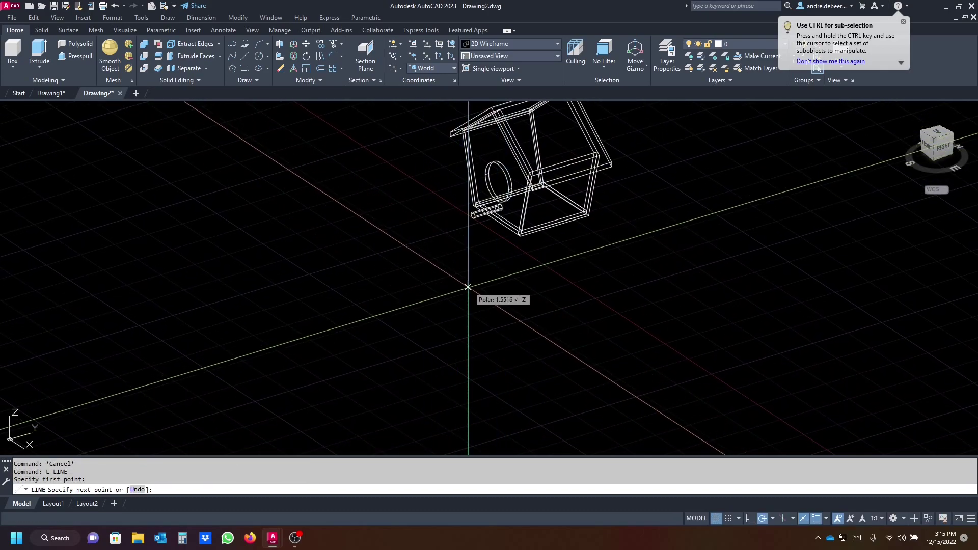
pyautogui.click(548, 330)
pyautogui.press('Return')
# Move the complete birdhouse from its bottom rear corner onto the helper line's starting endpoint to set it on the ground plane
pyautogui.moveTo(581, 265); pyautogui.dragTo(607, 336, button='middle')
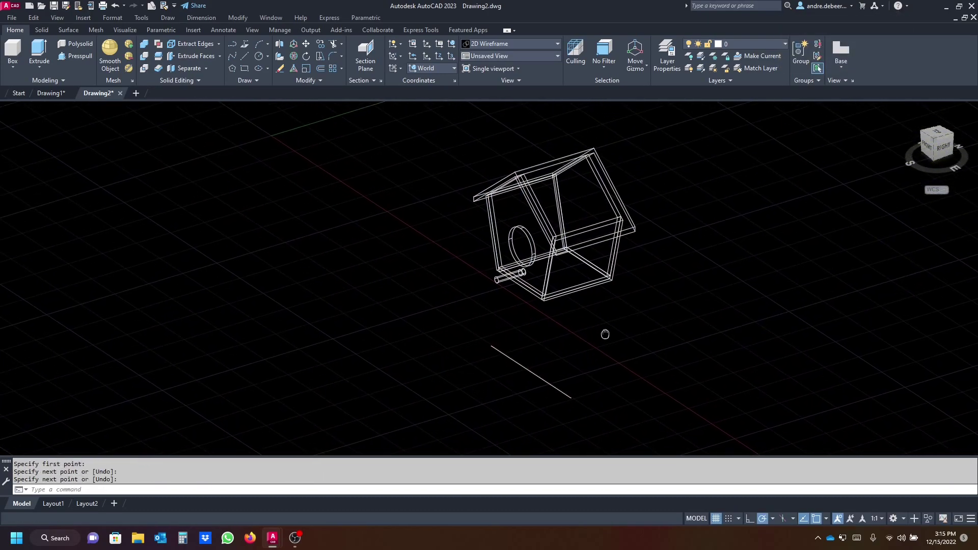
pyautogui.click(644, 307)
pyautogui.click(499, 212)
pyautogui.write('m')
pyautogui.press('Return')
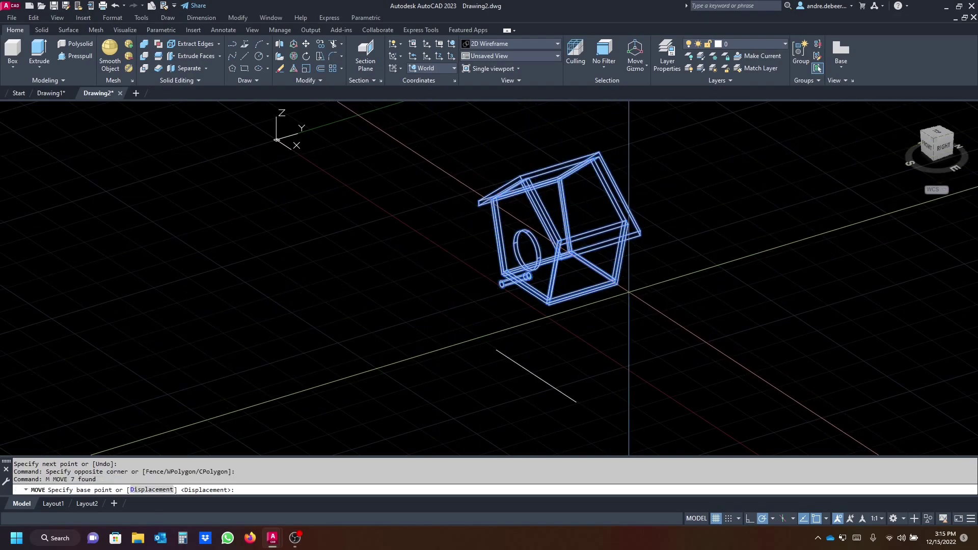
pyautogui.click(617, 282)
pyautogui.click(496, 349)
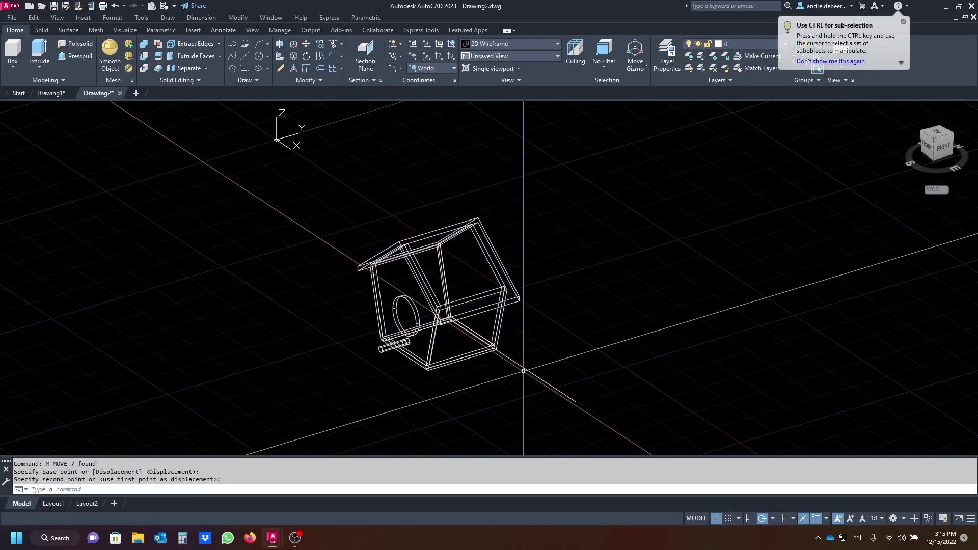
# Erase the helper line next to the birdhouse
pyautogui.moveTo(529, 374); pyautogui.dragTo(498, 297, button='middle')
pyautogui.press('Escape')
pyautogui.click(553, 287)
pyautogui.click(542, 323)
pyautogui.press('Delete')
# Set the visual style to Realistic and view the finished birdhouse from the front corner
pyautogui.click(545, 43)
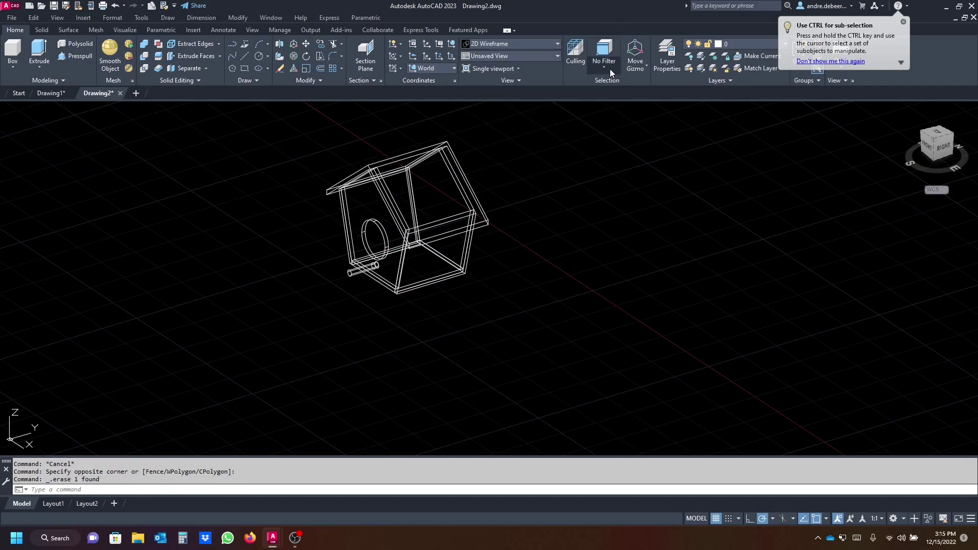
pyautogui.click(609, 68)
pyautogui.moveTo(437, 285)
pyautogui.keyDown('shift'); pyautogui.mouseDown(button='middle')
pyautogui.moveTo(442, 292)
pyautogui.moveTo(523, 270)
pyautogui.moveTo(565, 236)
pyautogui.moveTo(482, 246)
pyautogui.moveTo(441, 266)
pyautogui.mouseUp(button='middle'); pyautogui.keyUp('shift')
pyautogui.scroll(6, 592, 290)
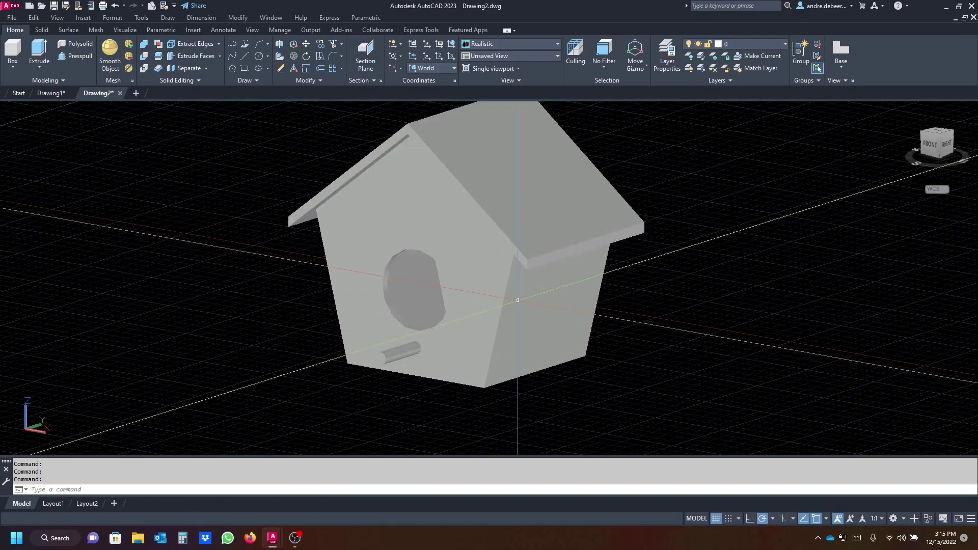